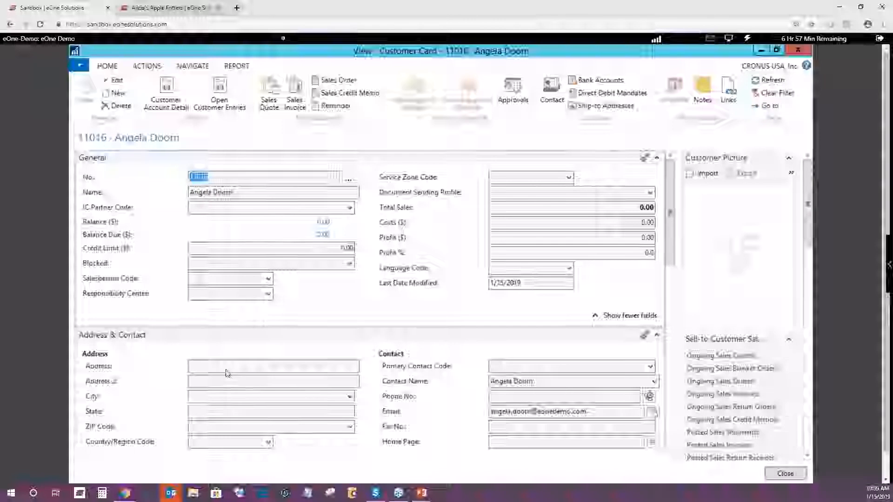
Step: Edit the customer card and fill in the customer's street address, city and state
click(116, 81)
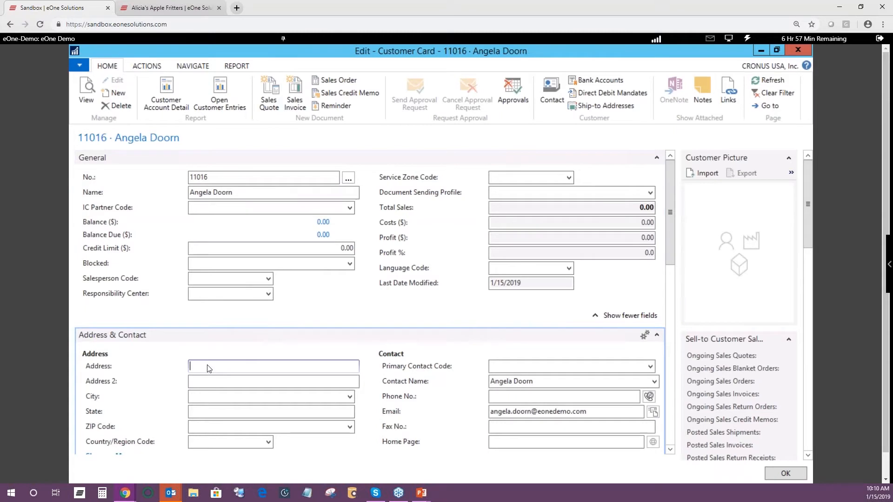
key(Tab)
key(Tab)
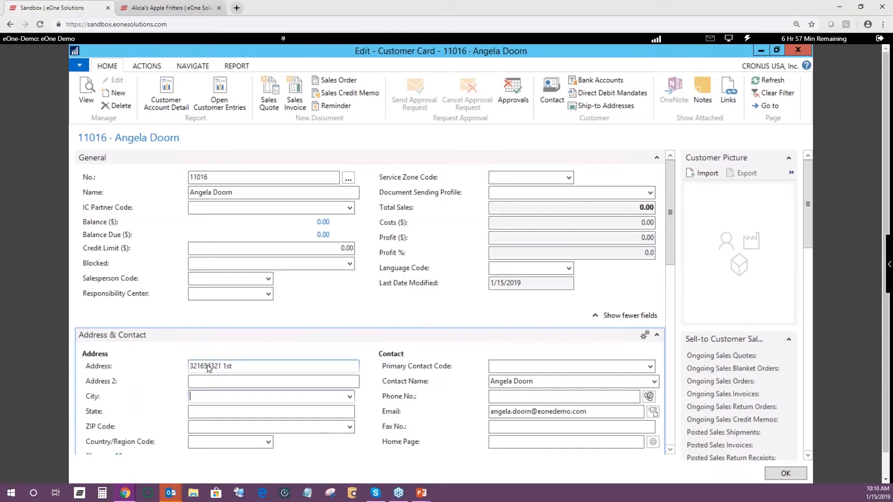
key(Tab)
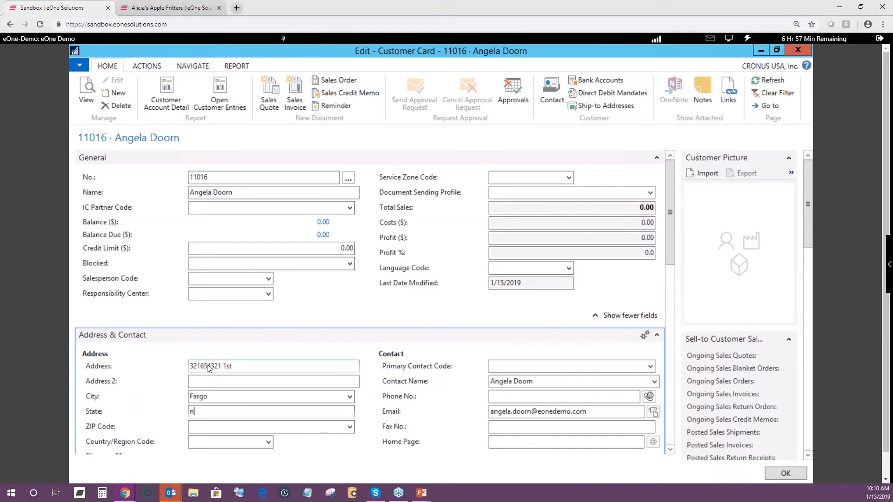
key(shift+Tab)
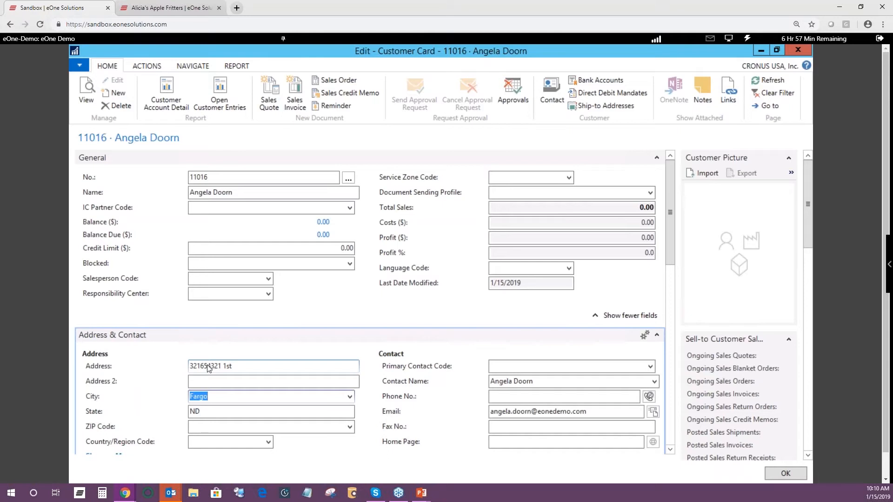
Step: Correct the City entry on the customer card and enter the customer's ZIP code in its own field
text(58104)
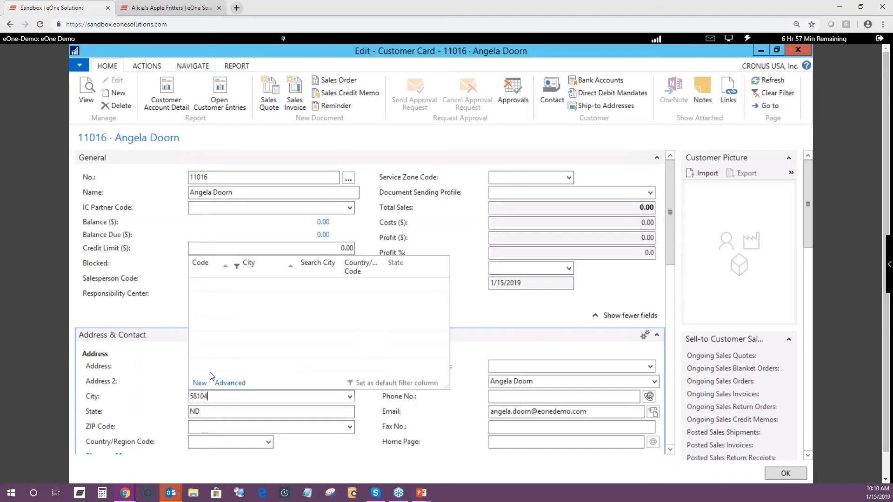
click(210, 422)
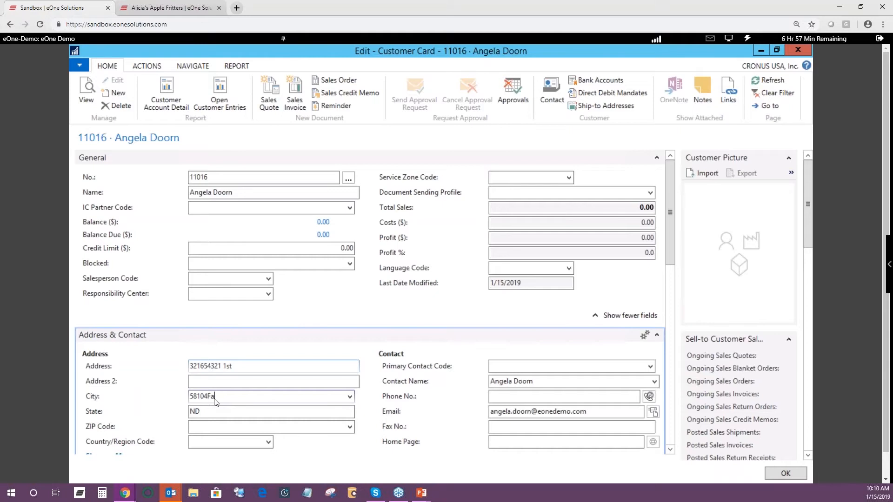
key(BackSpace)
key(BackSpace)
key(BackSpace)
key(BackSpace)
key(BackSpace)
text(Fargo)
key(Tab)
text(58104)
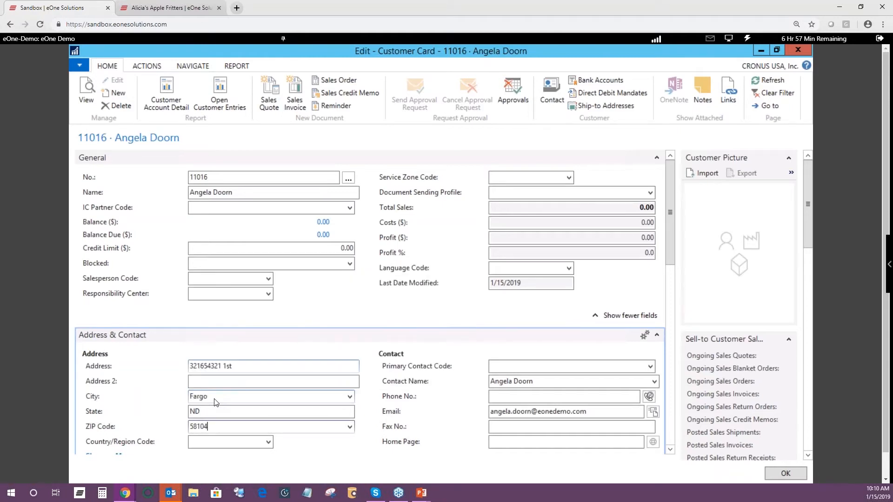
Step: Complete the customer's street address with its street type and close the customer card
click(254, 370)
text(AVE)
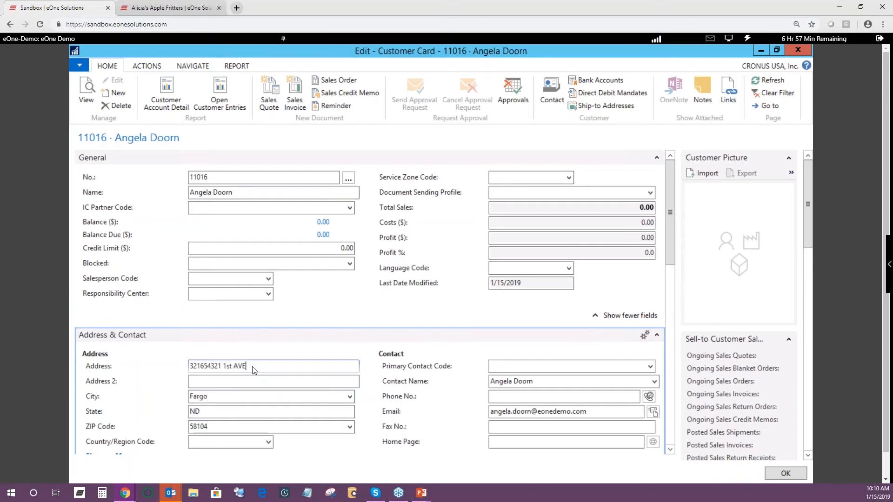
click(797, 476)
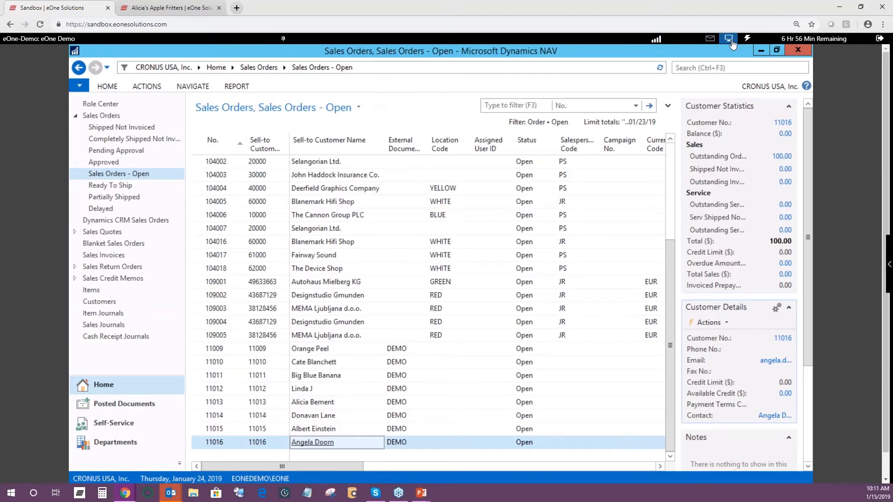
click(729, 38)
click(729, 58)
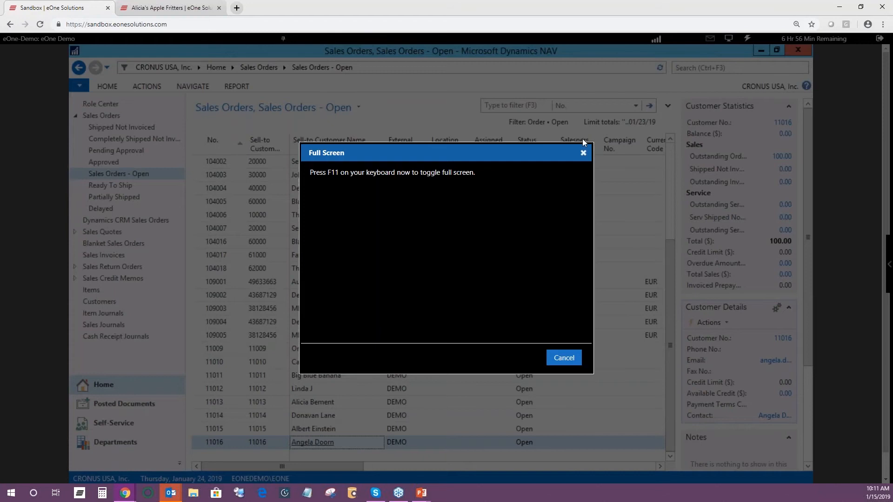
click(584, 153)
Step: Show the browser with the remote session in full-screen mode
click(883, 24)
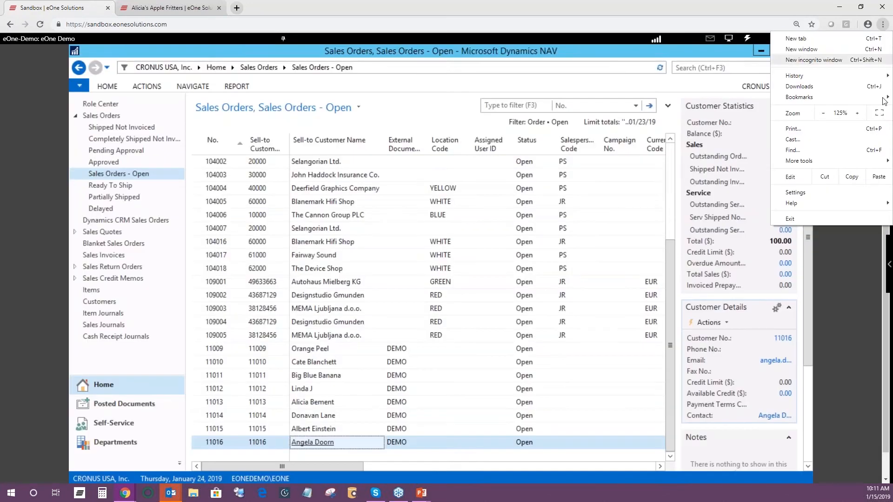
click(883, 115)
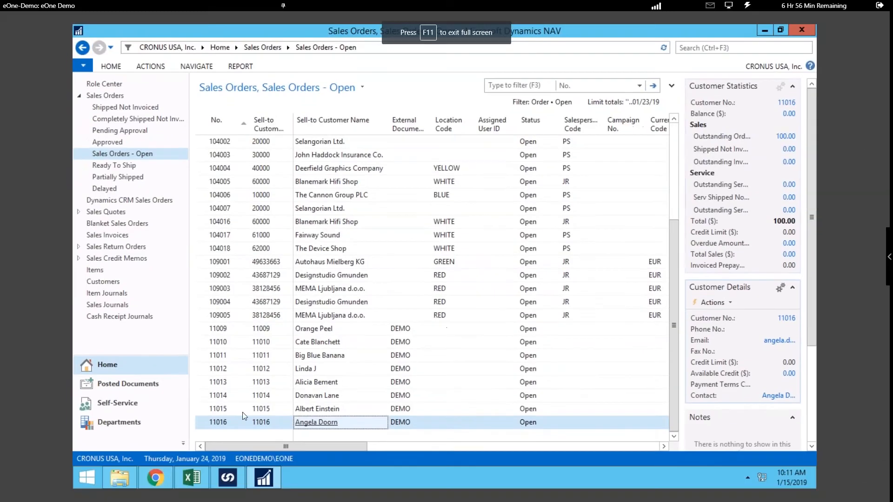
Step: Switch to Dynamics 365, open the edited customer's contact from the reIMAGINE Party marketing list, and open its company account
click(157, 477)
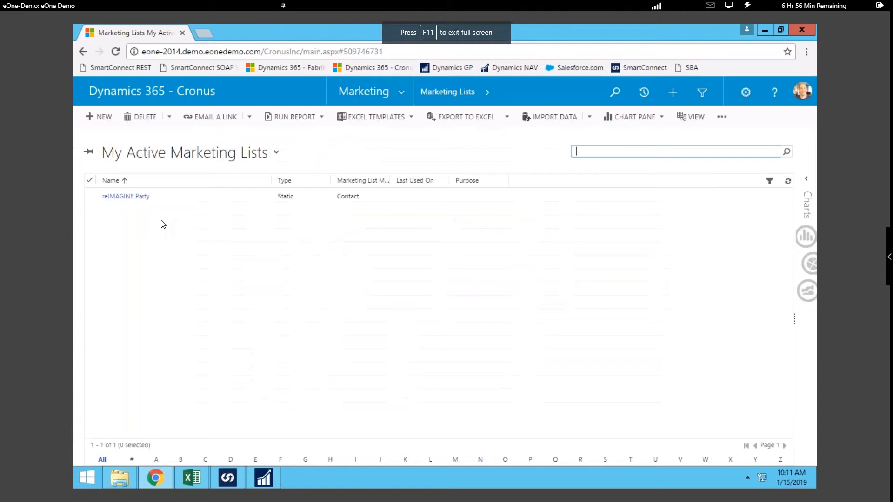
click(138, 199)
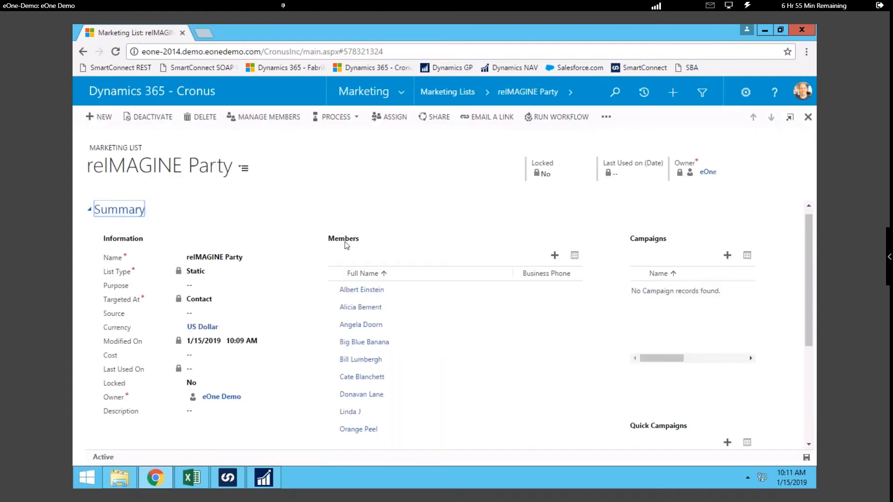
click(370, 329)
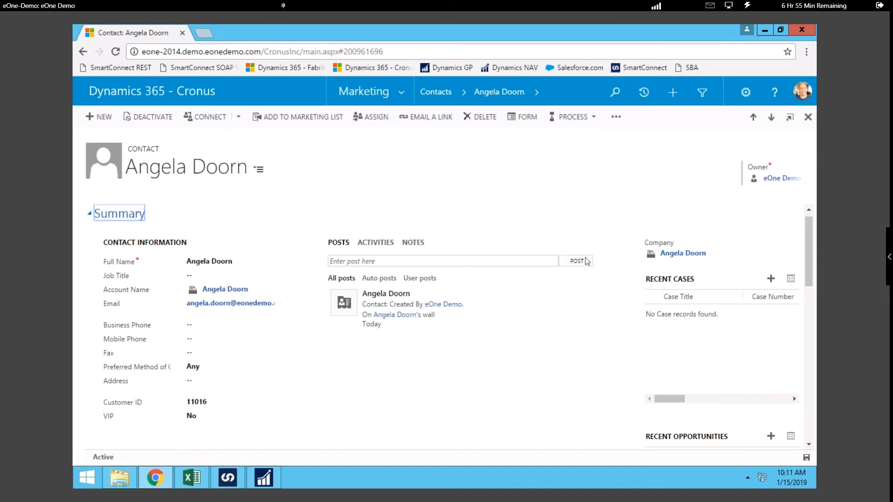
click(671, 255)
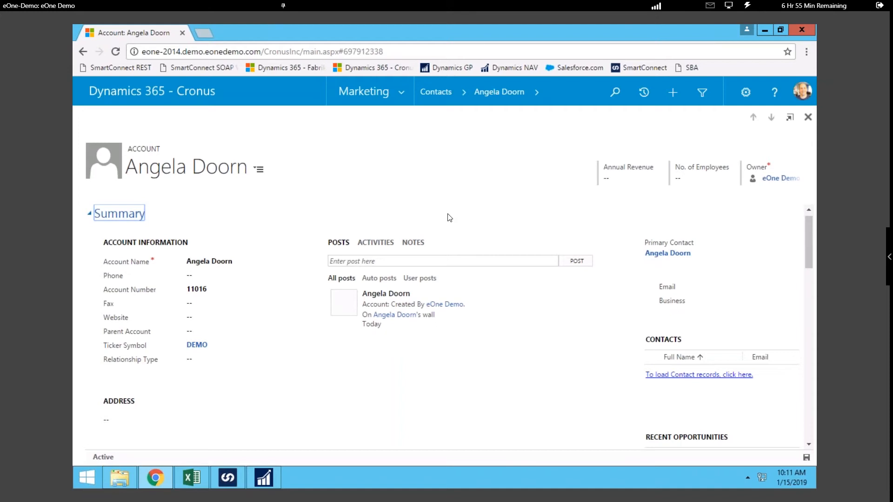
Step: Set the account's Relationship Type to Customer and reload the record
click(212, 367)
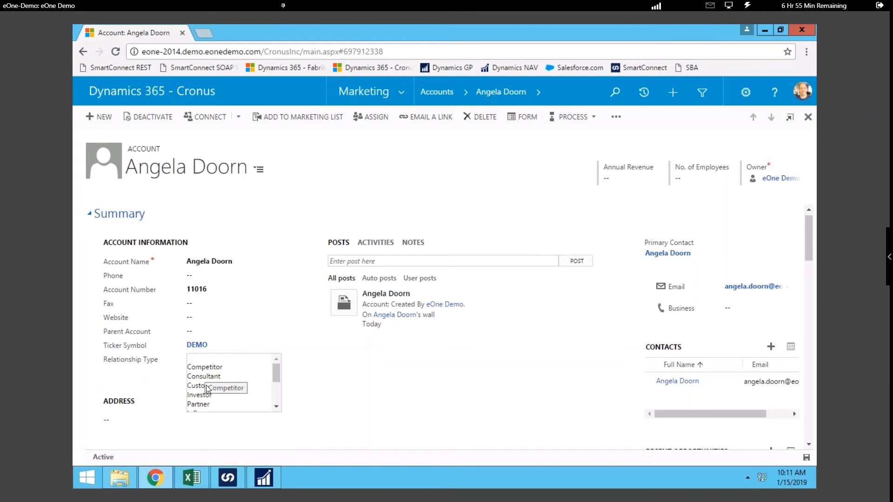
click(207, 386)
click(115, 52)
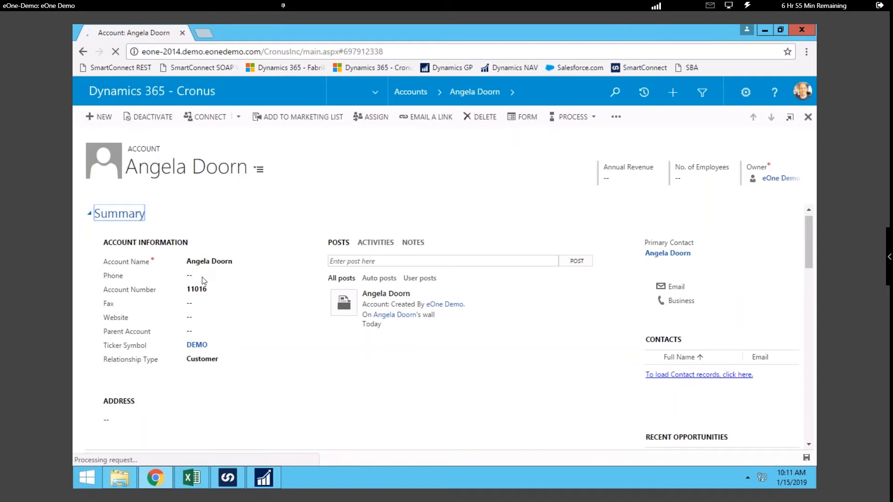
Step: Enter the account's phone number and save the record
click(202, 278)
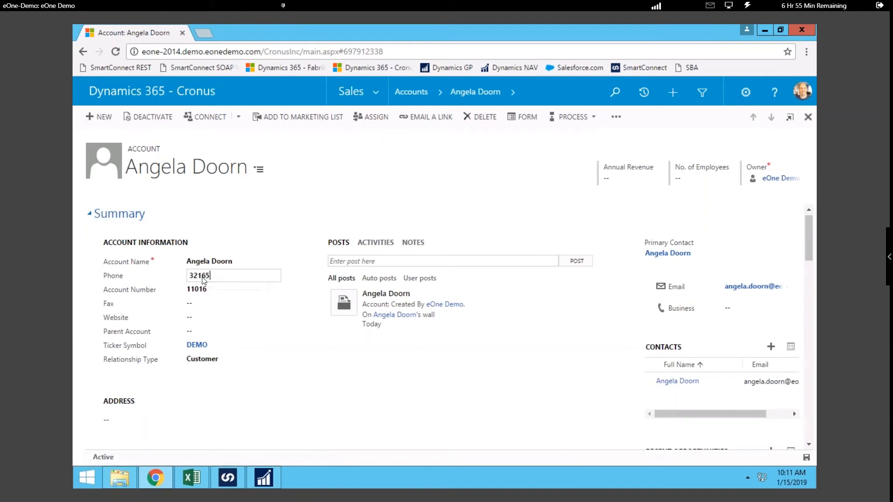
click(806, 457)
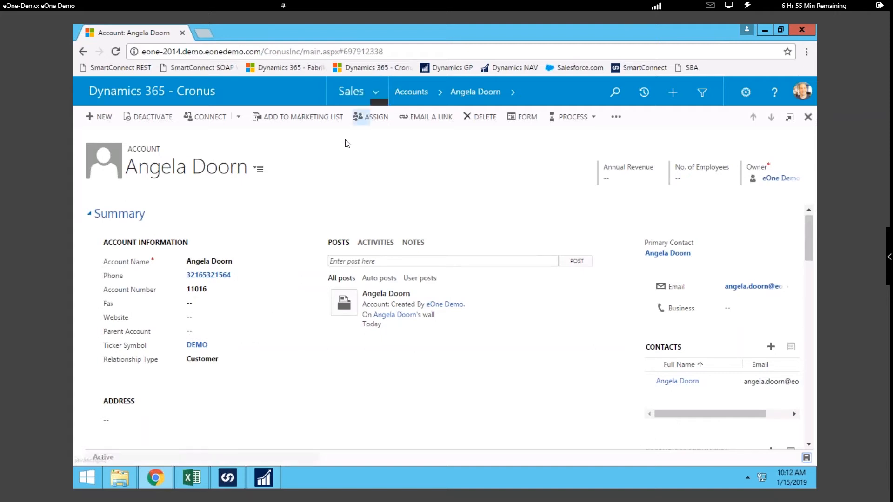
Step: Reload the account to check its address, then switch to Dynamics NAV and check the customer's phone number
click(116, 52)
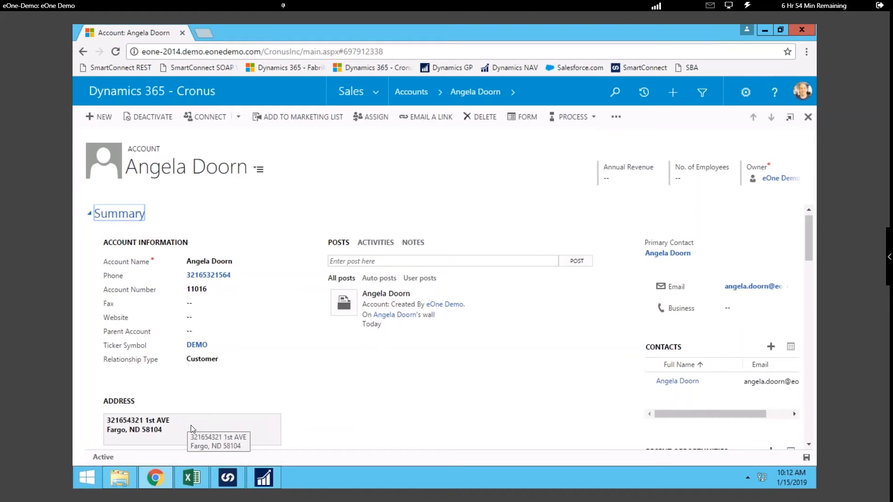
click(805, 457)
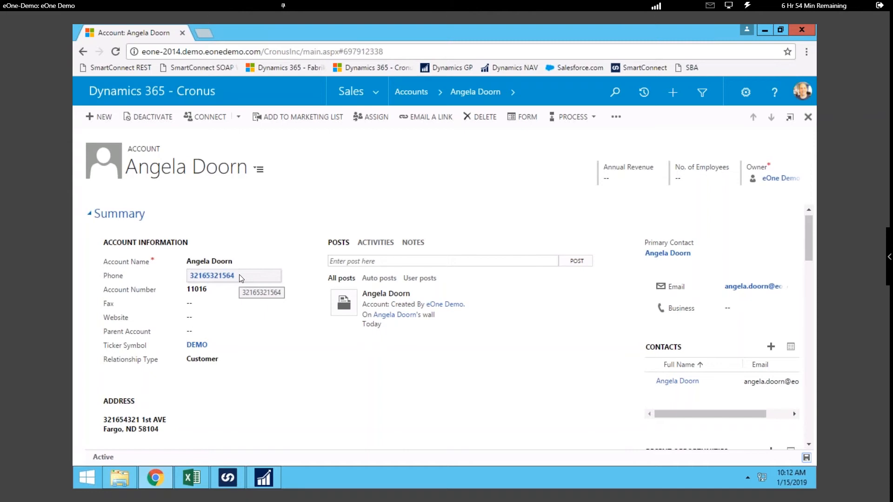
click(277, 484)
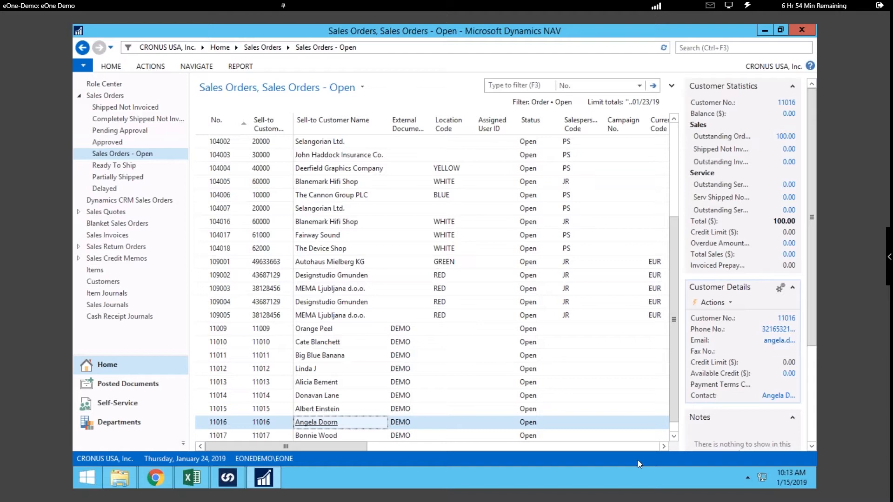
Step: Switch to the Excel workbook NAV reIMAGINE SalesOrder Update.xlsx and refresh the sales order data
click(200, 479)
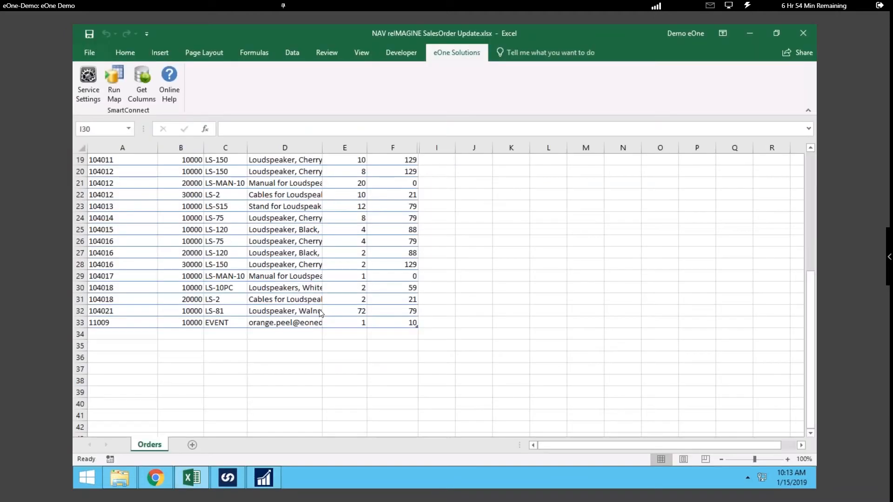
click(298, 51)
click(275, 73)
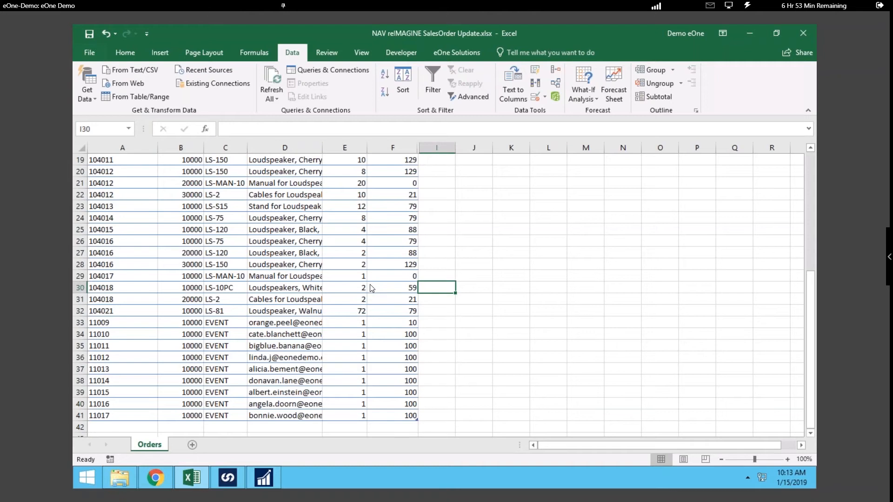
scroll(372, 289, down, 2)
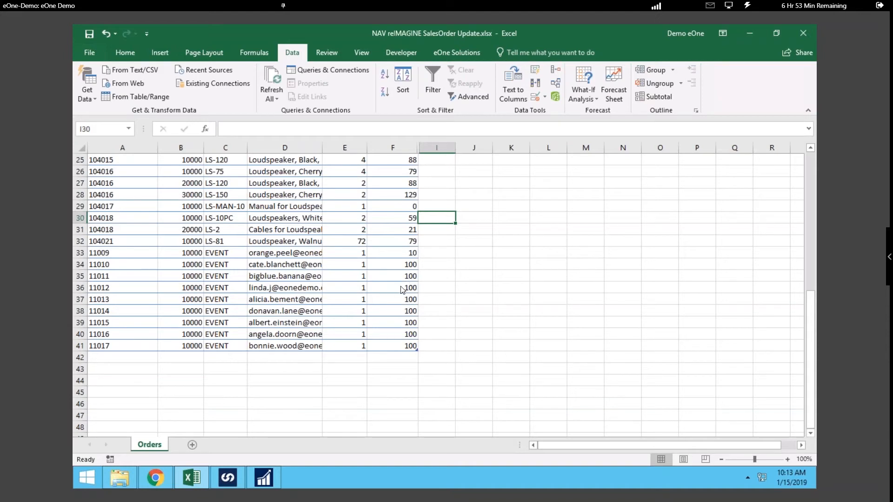
Step: Set the Unit_Price in F40 to 15 and copy it down to F41
click(412, 337)
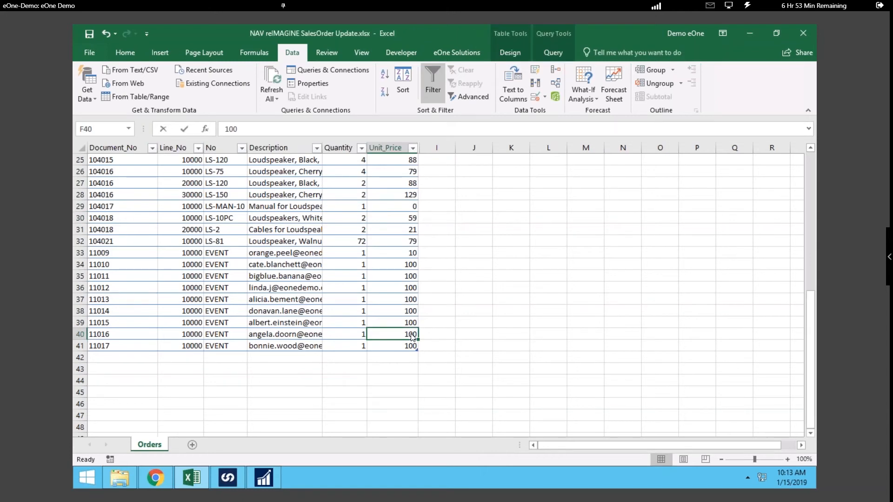
text(15)
key(Return)
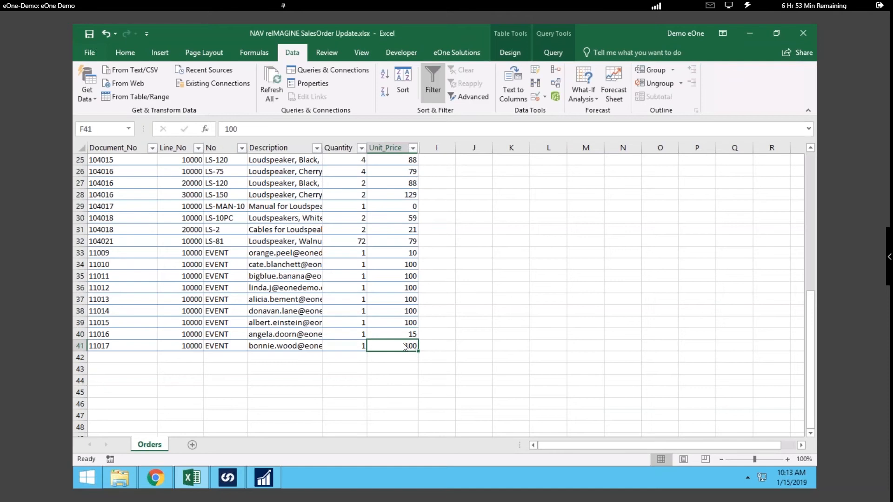
click(409, 338)
drag(417, 340, 419, 350)
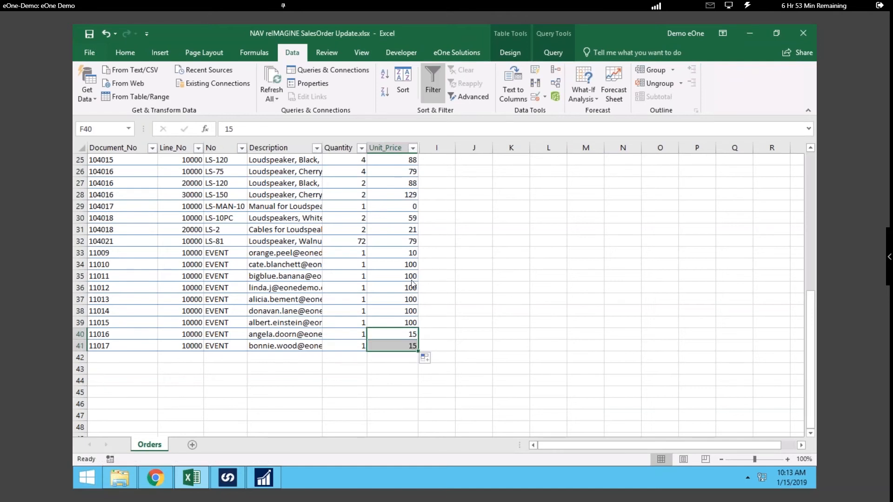
Step: Set the Unit_Price in F34 to 20 and copy it down through F38
click(407, 269)
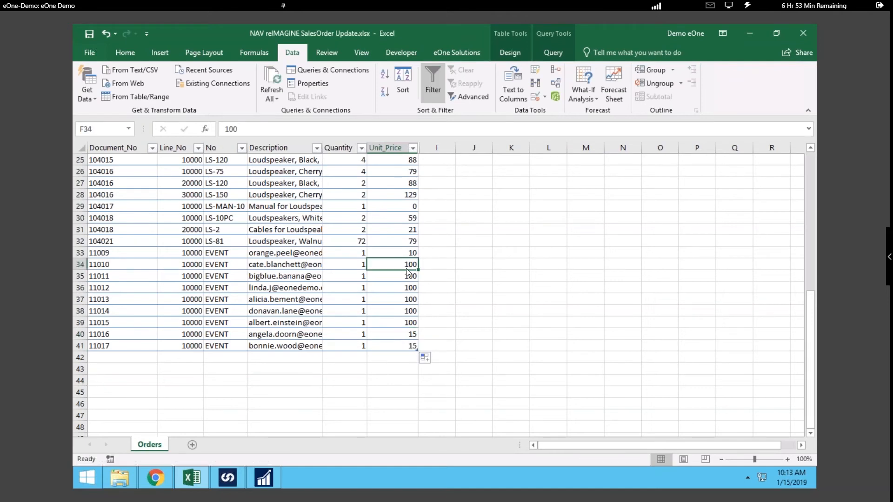
text(20)
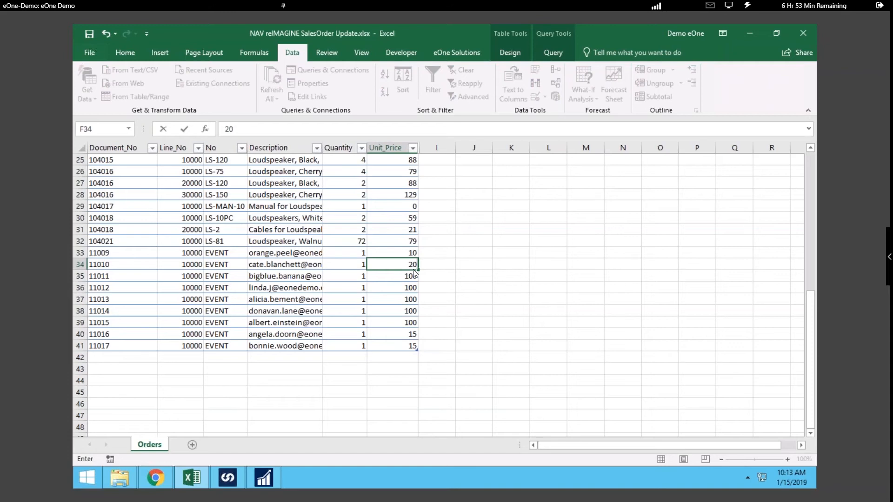
key(F2)
drag(418, 270, 414, 326)
click(414, 326)
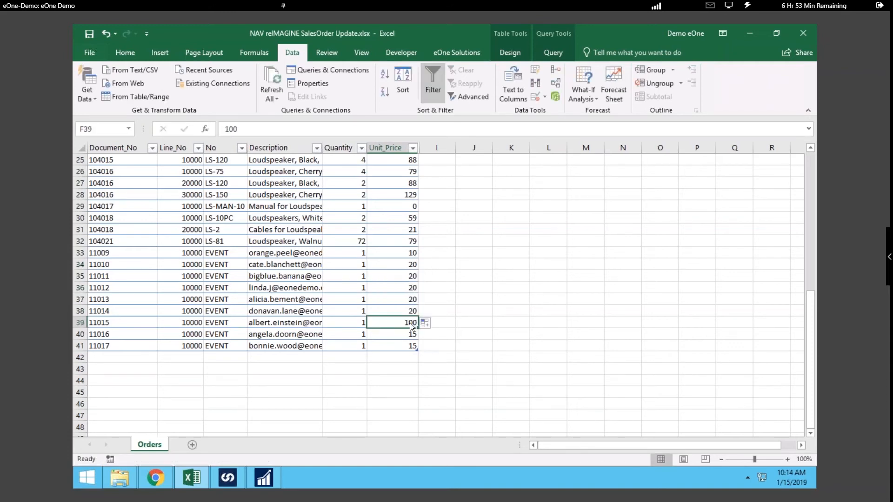
click(468, 317)
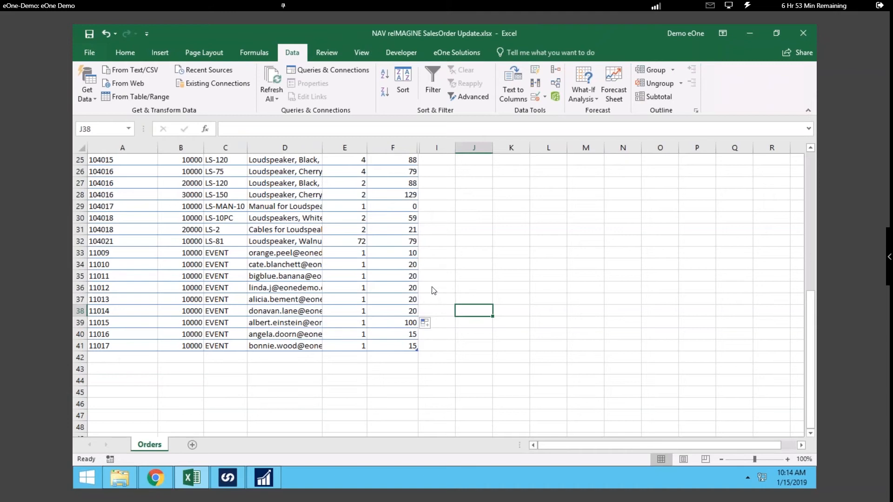
Step: Run the SmartConnect map that updates the Dynamics NAV sales orders from Excel
click(456, 55)
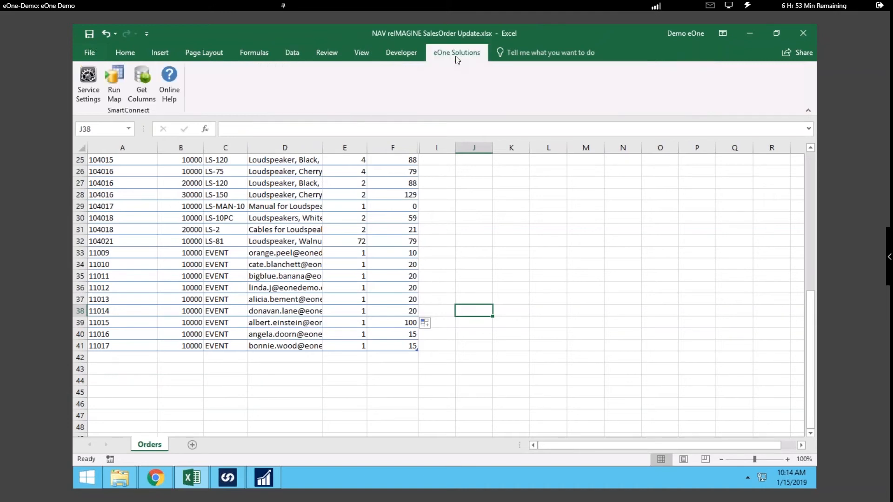
click(121, 91)
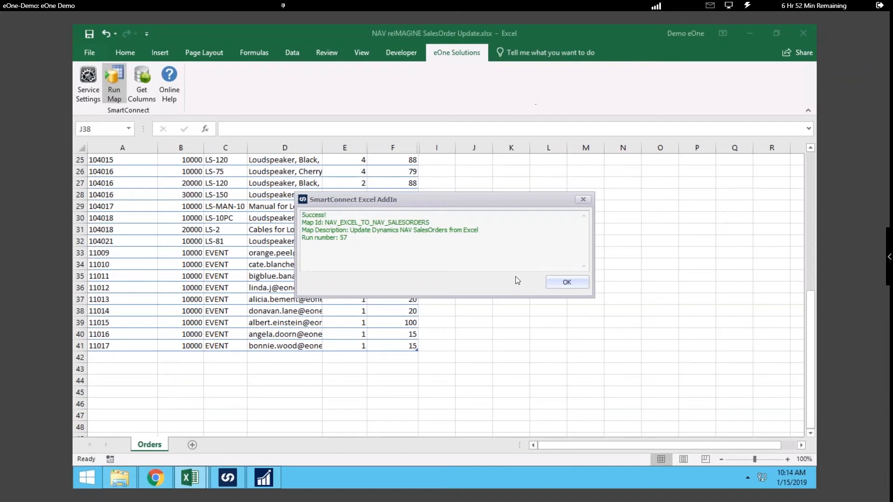
Step: Dismiss the map result, switch to Dynamics NAV and open the second-to-last open sales order to check its line's unit price
click(560, 283)
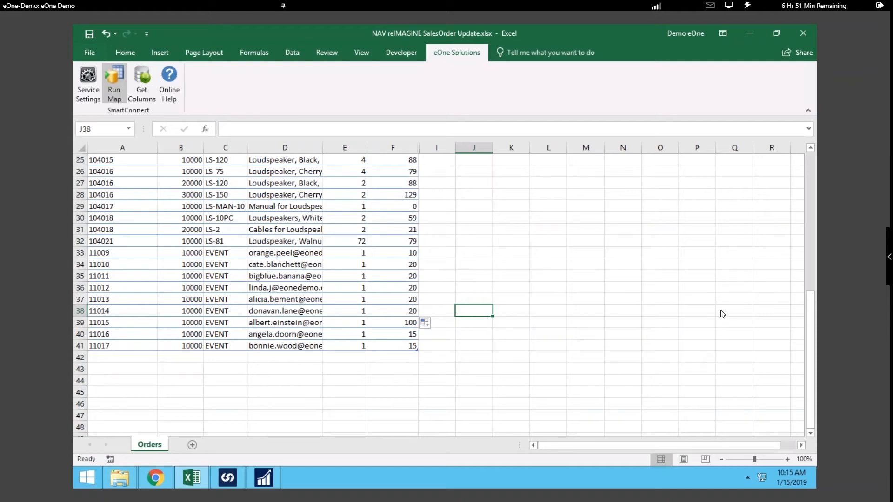
click(271, 479)
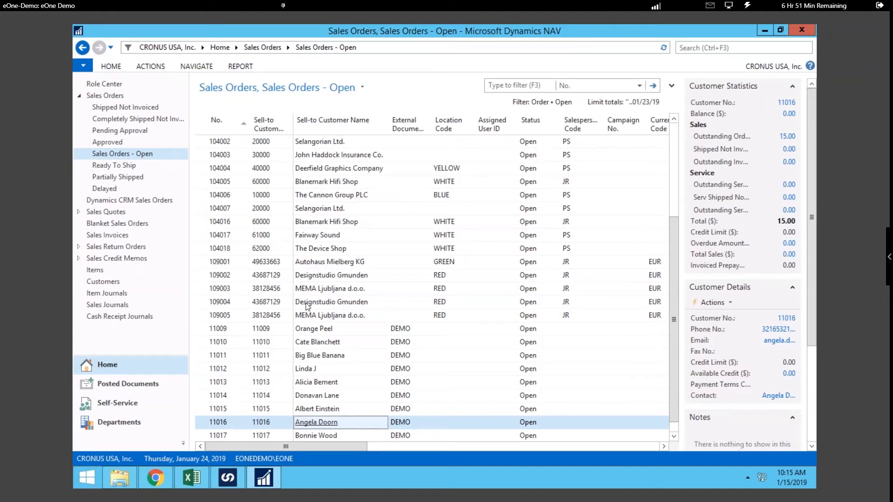
click(420, 429)
double_click(421, 429)
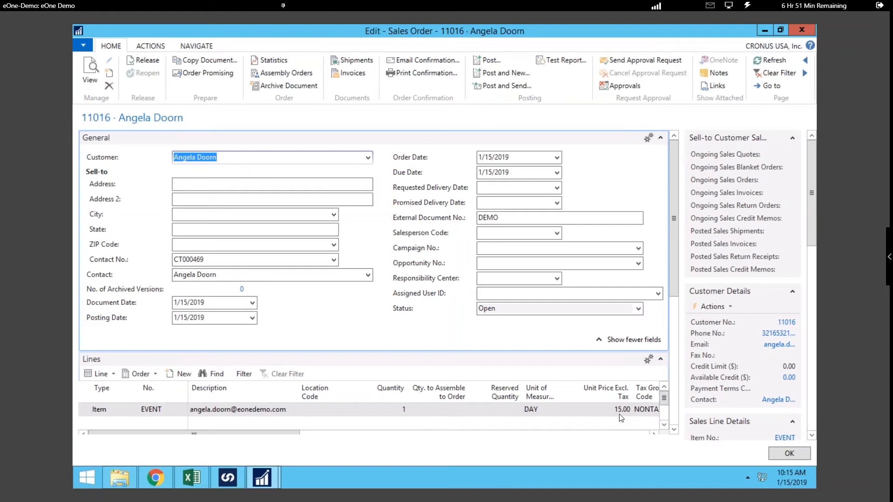
key(Escape)
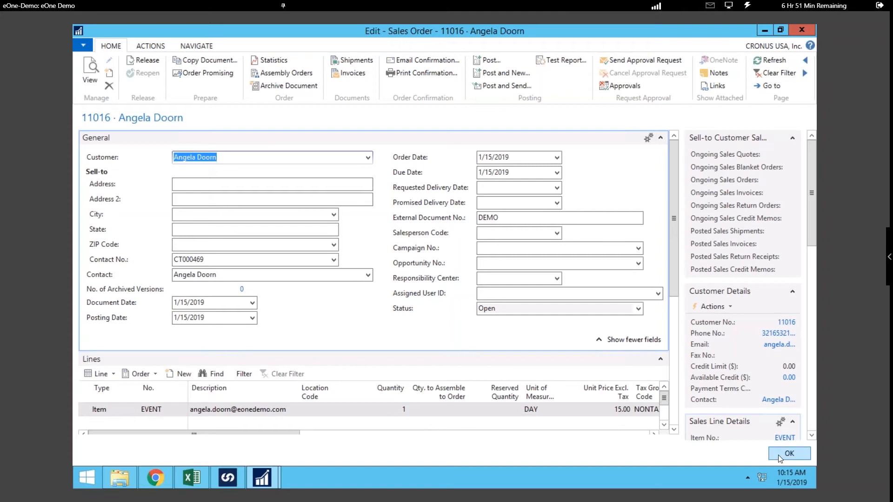
click(430, 273)
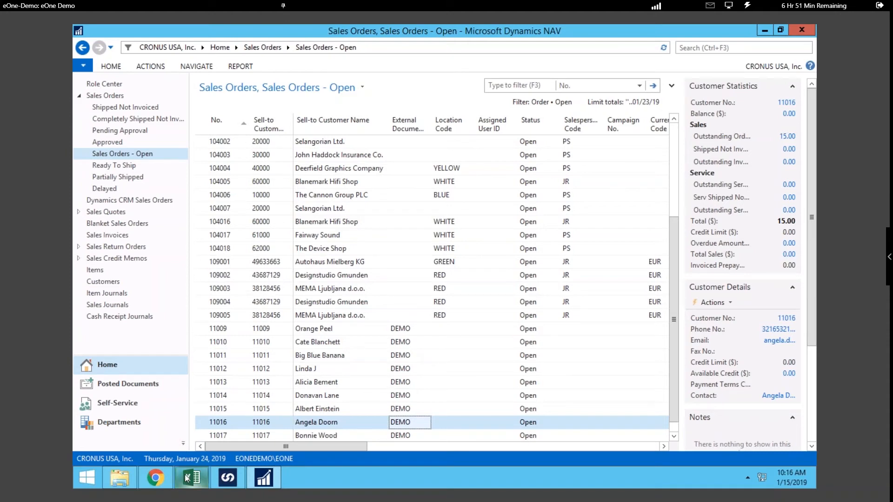
Step: Open the NAV Item Journal.xlsm template from the Excel Templates folder and select the whole journal table
click(122, 478)
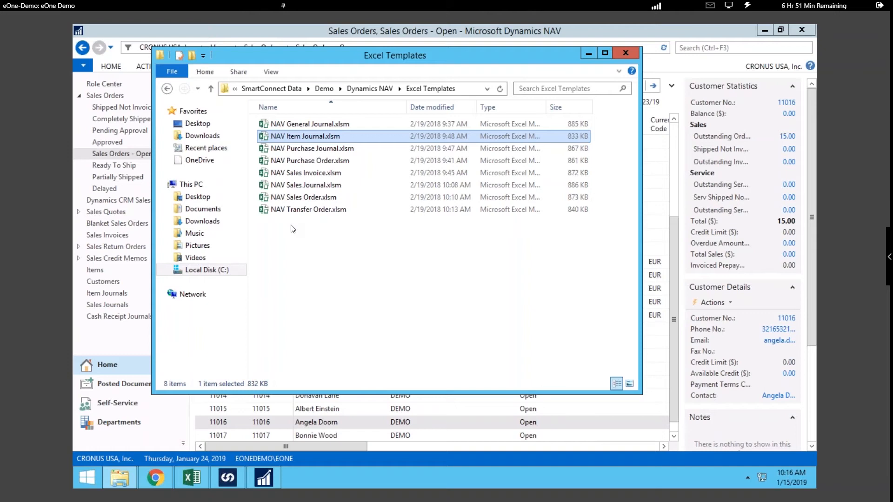
double_click(311, 135)
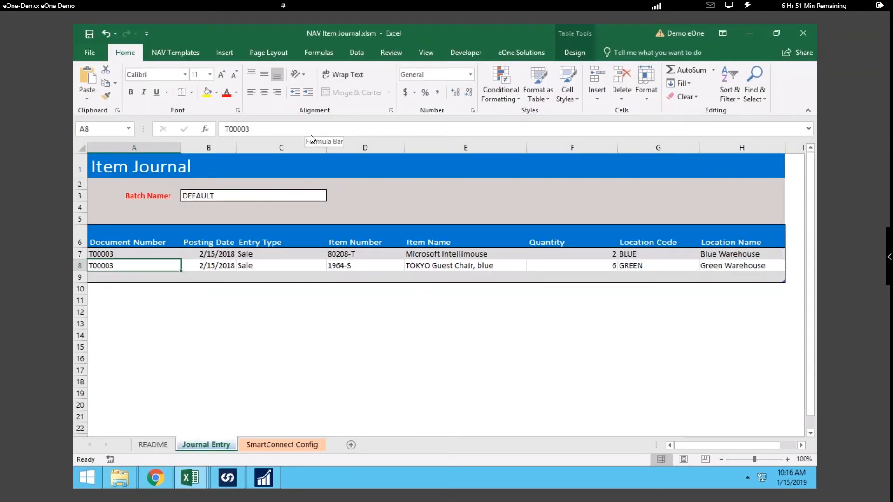
key(ctrl+a)
key(ctrl+a)
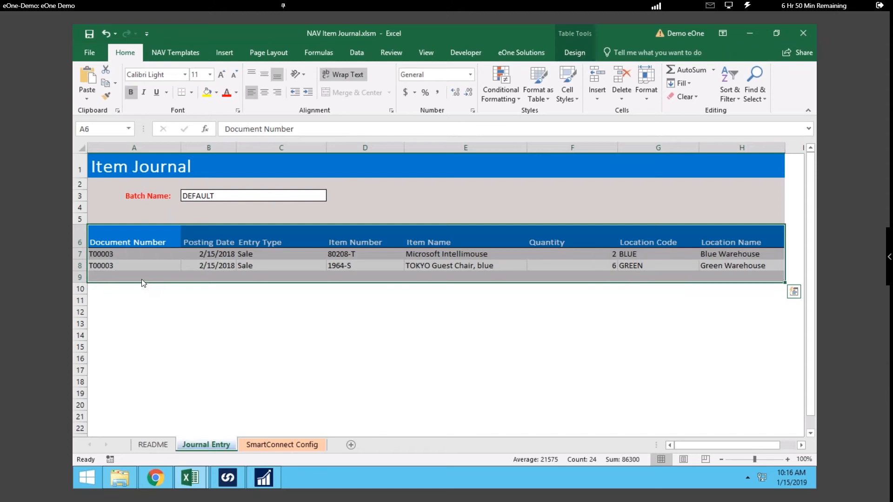
Step: Start a journal line in row 9 with document number T00003, posting date 1/15/2019 and entry type Sale
click(142, 281)
text(T00003)
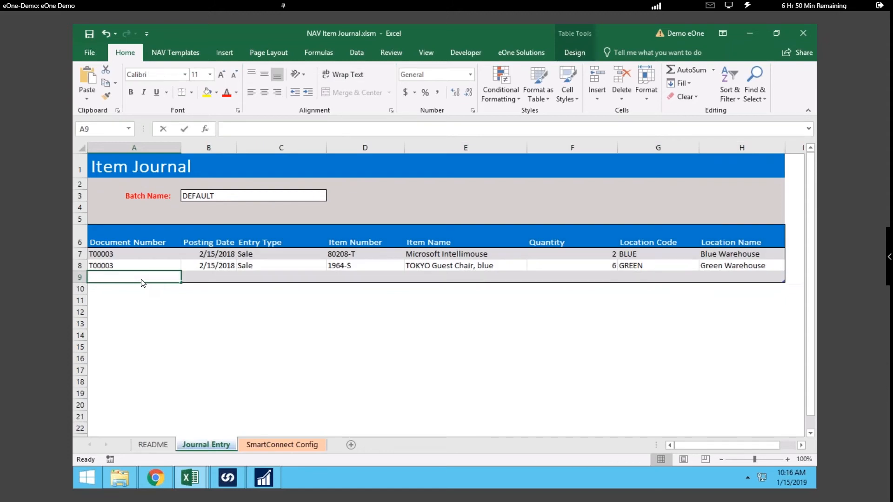
key(Tab)
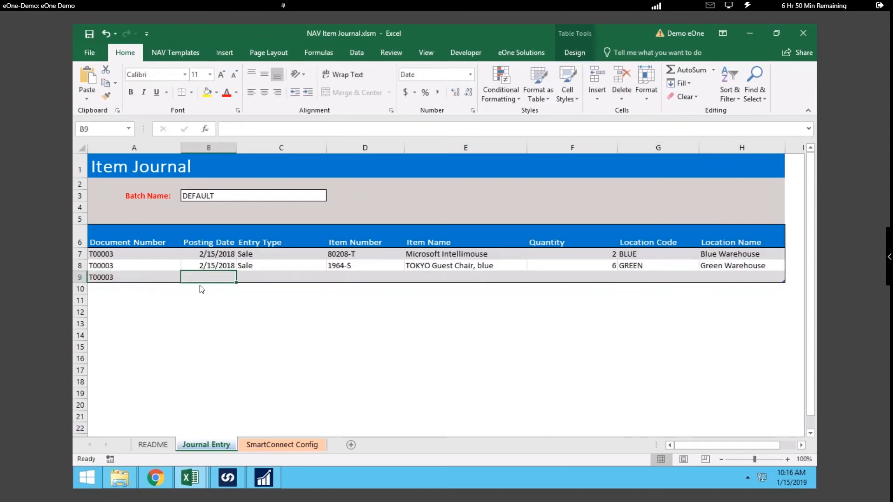
text(1/15/2019)
key(Tab)
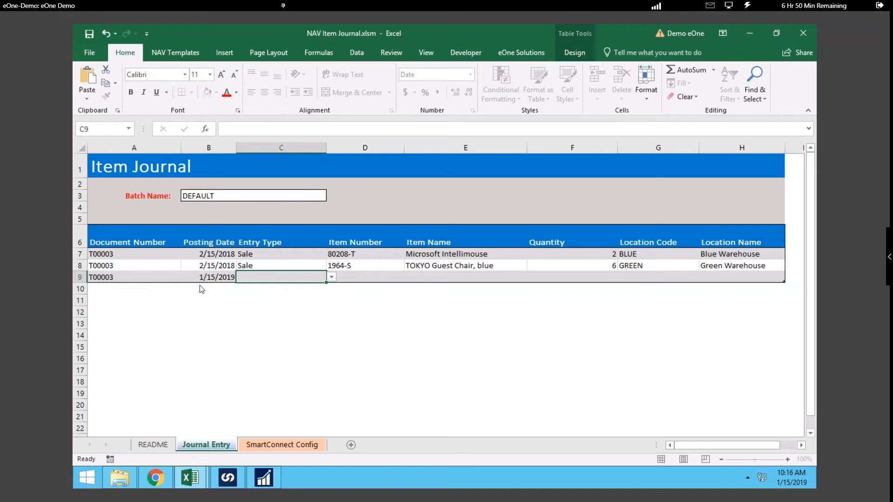
click(332, 277)
click(275, 294)
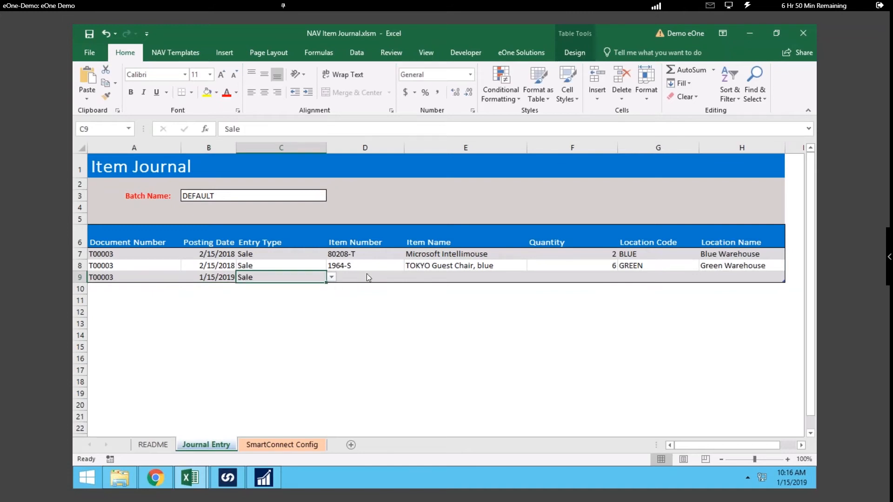
Step: Complete the row 9 journal line with item number 1110, quantity 4 and location code GREEN
click(367, 278)
click(410, 276)
click(364, 317)
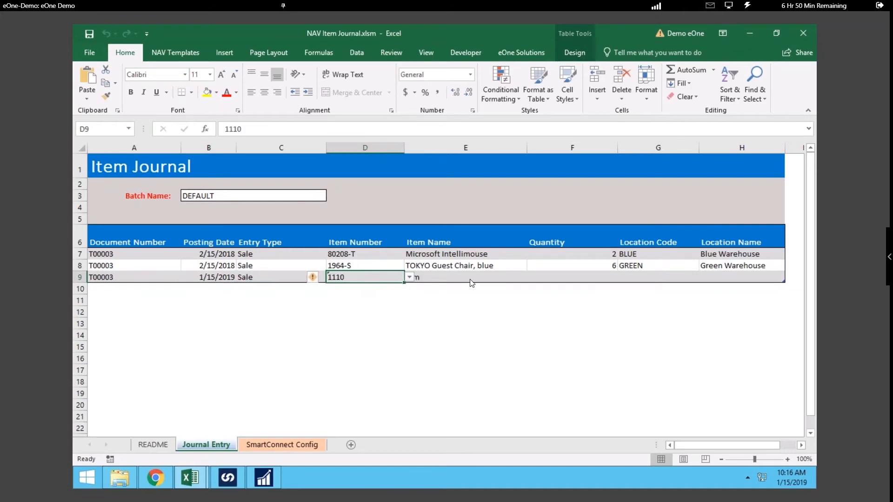
click(473, 279)
click(566, 278)
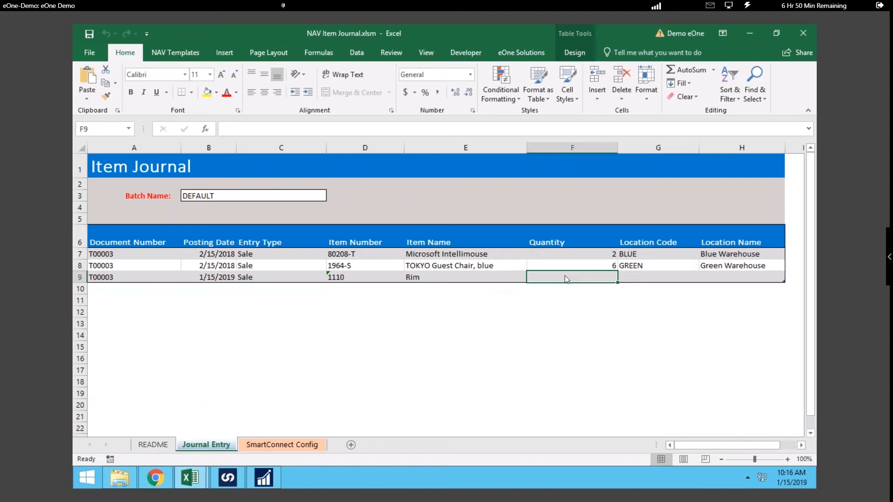
text(4)
key(Tab)
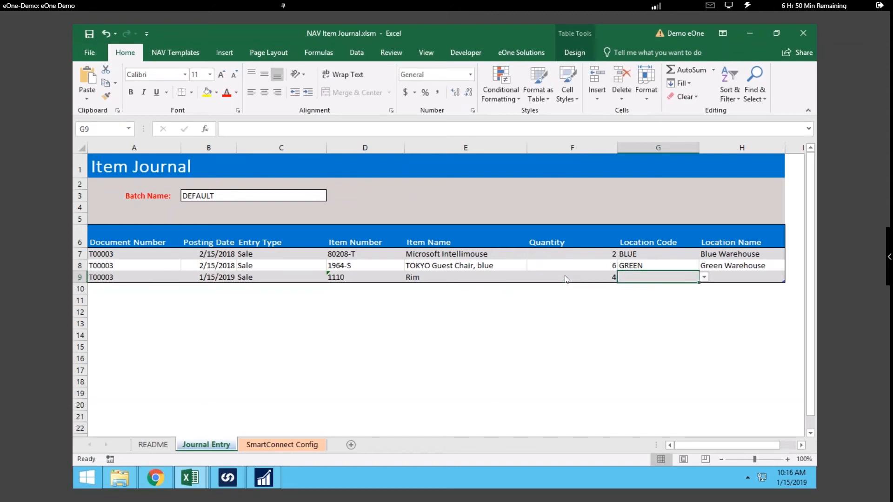
click(704, 277)
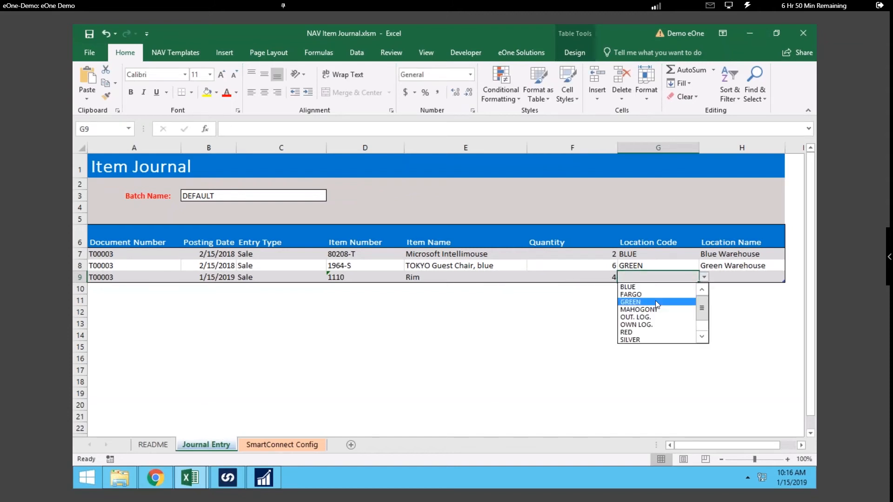
click(656, 304)
key(Tab)
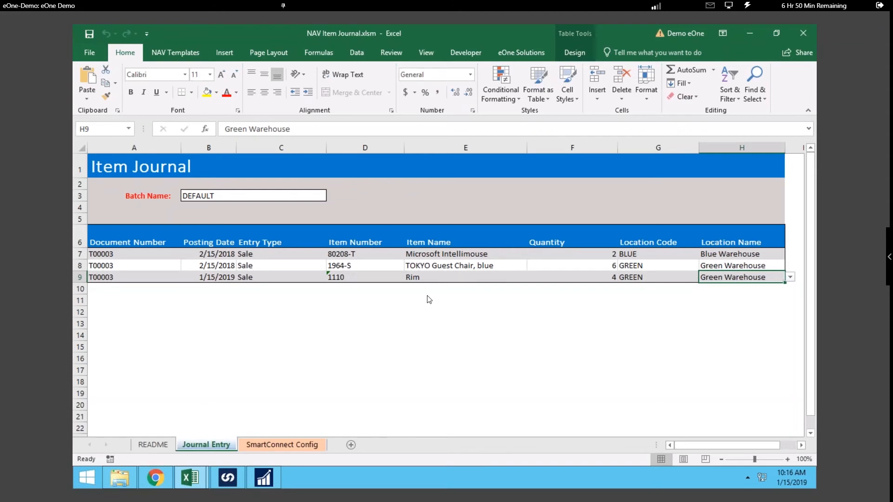
Step: Run the template's SmartConnect map to send the item journal lines to Dynamics NAV
click(169, 58)
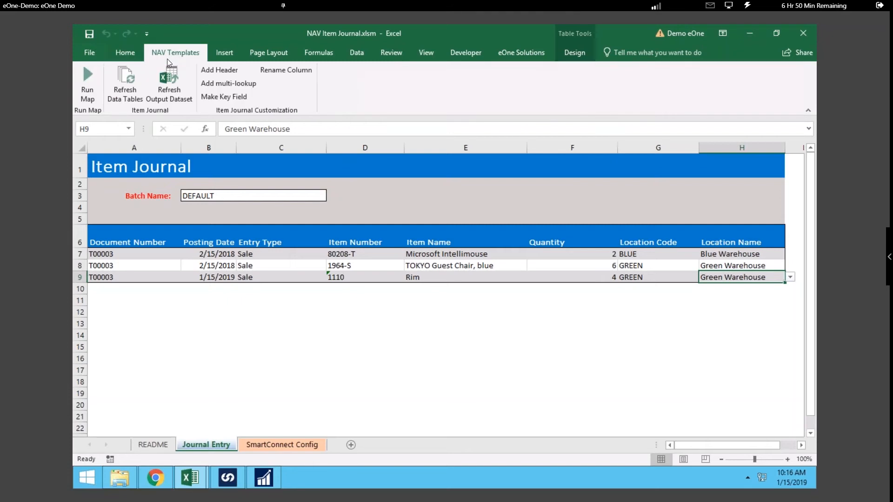
click(93, 78)
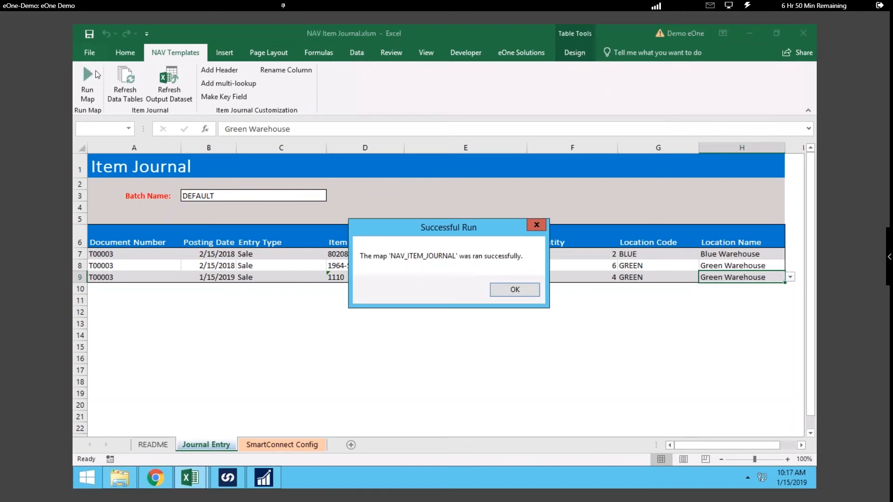
click(513, 291)
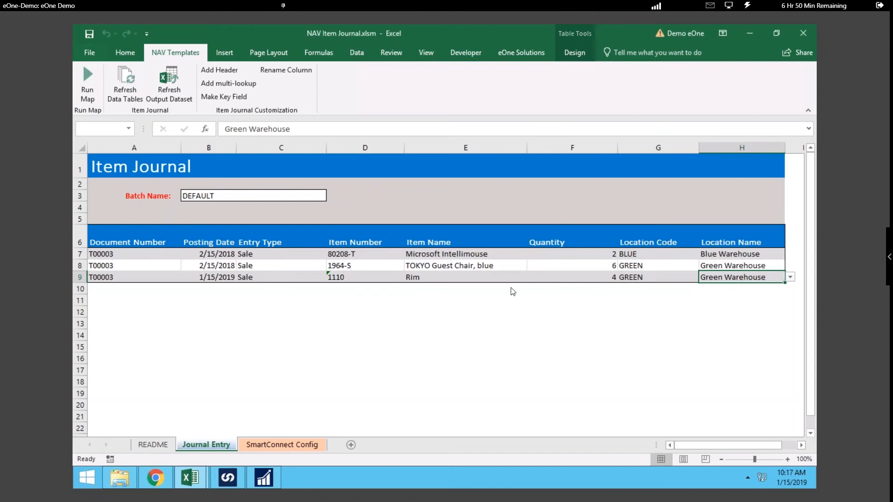
Step: Switch to Dynamics NAV and open the DEFAULT item journal to check the lines imported from Excel
click(264, 478)
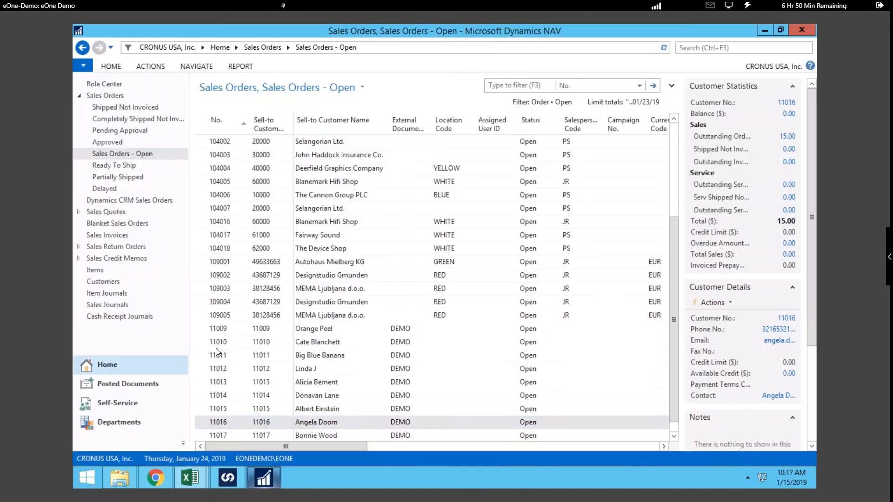
click(96, 271)
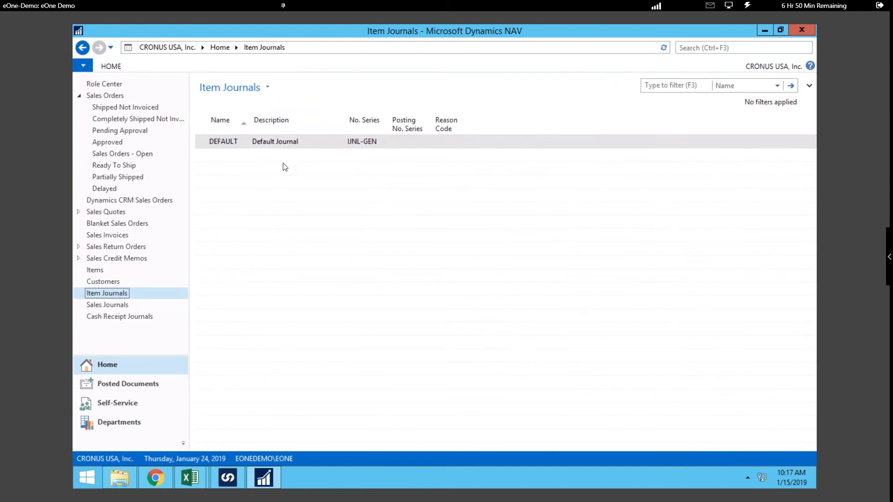
double_click(298, 145)
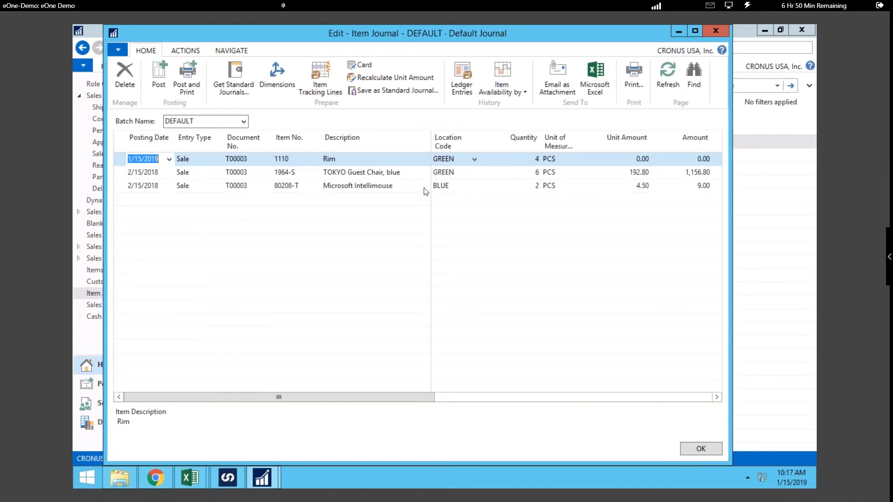
click(715, 32)
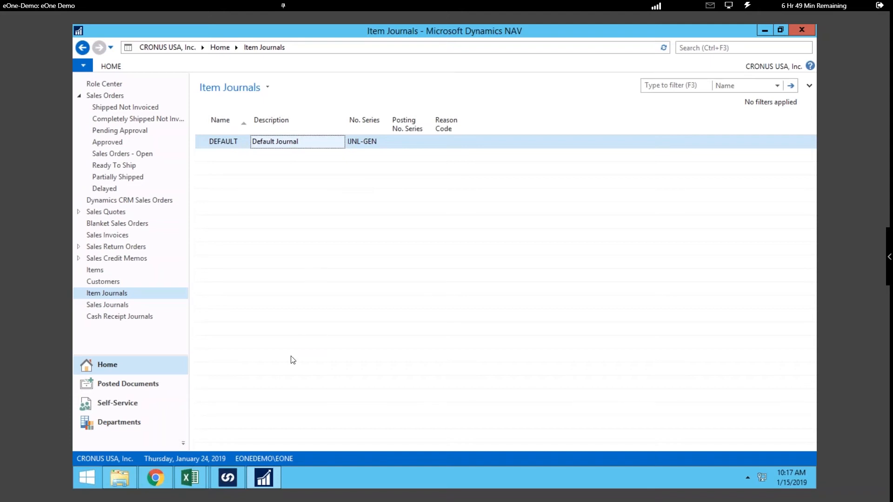
Step: Switch to SmartConnect and open the REIMAGINE_NAV_SOP map in the Demo group to view its data source settings
click(237, 470)
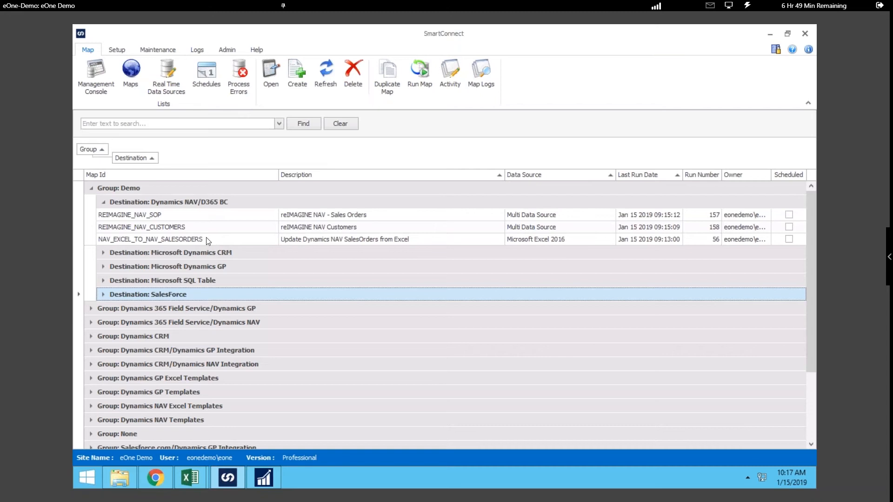
click(205, 215)
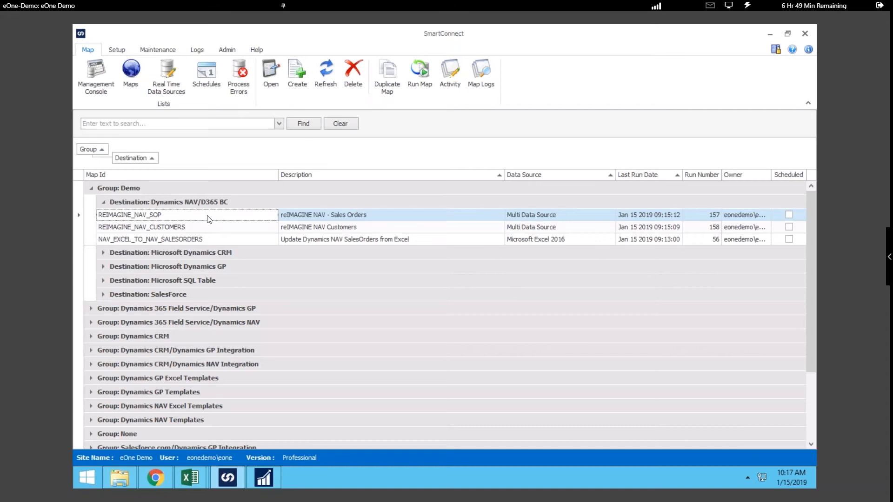
double_click(208, 215)
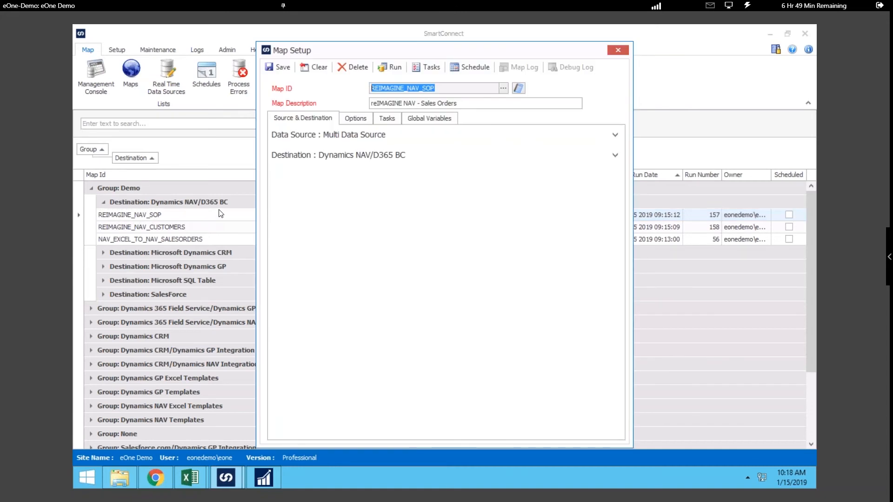
click(298, 139)
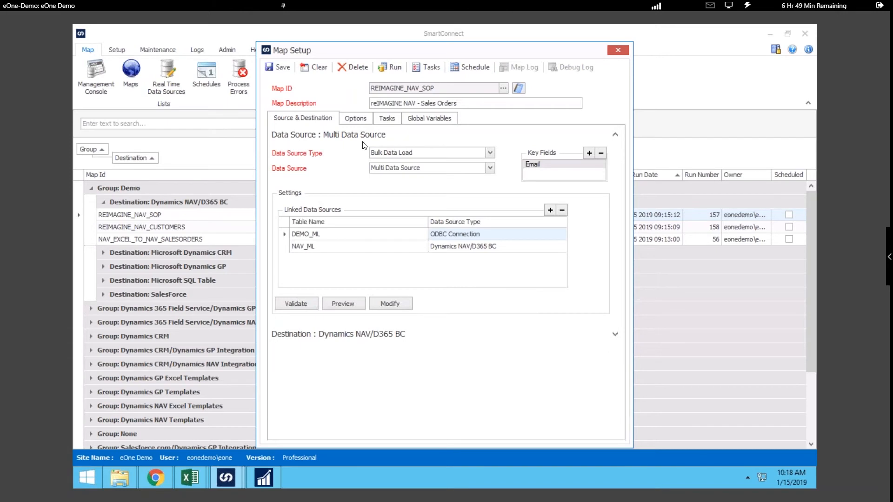
Step: Review the available data source types and the full list of data sources for the map, leaving both selections as they are
click(491, 153)
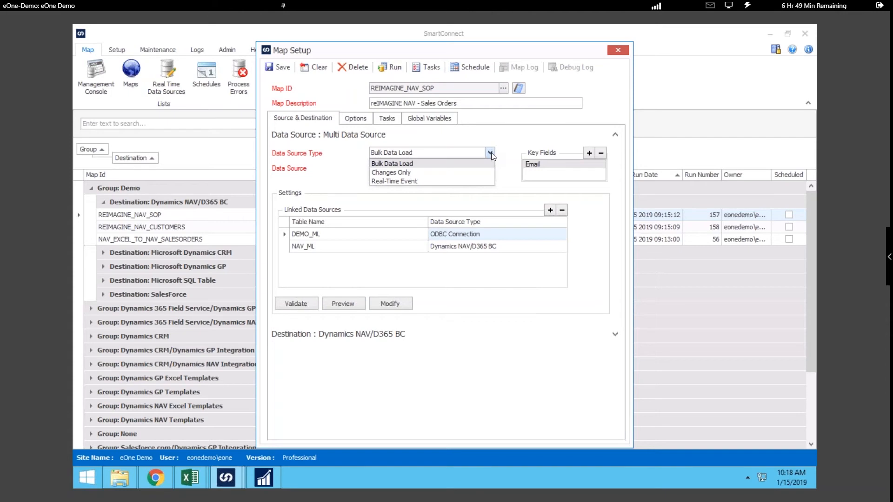
click(491, 153)
click(490, 168)
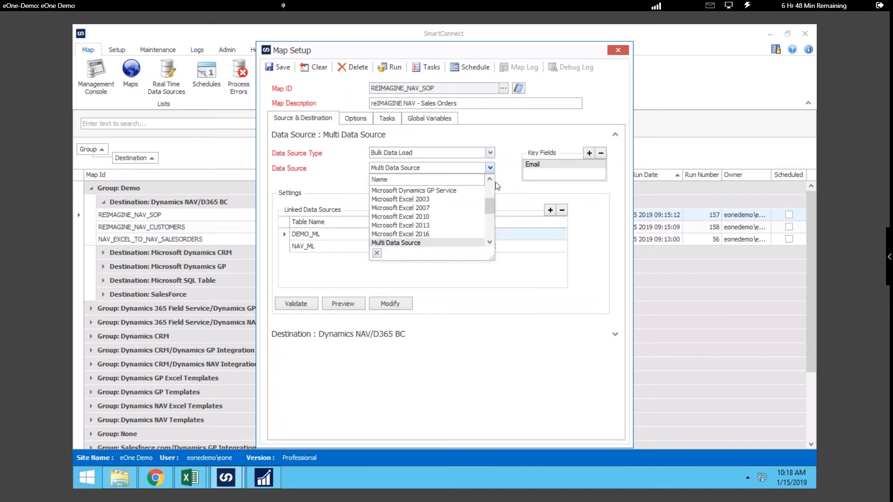
drag(494, 259, 584, 412)
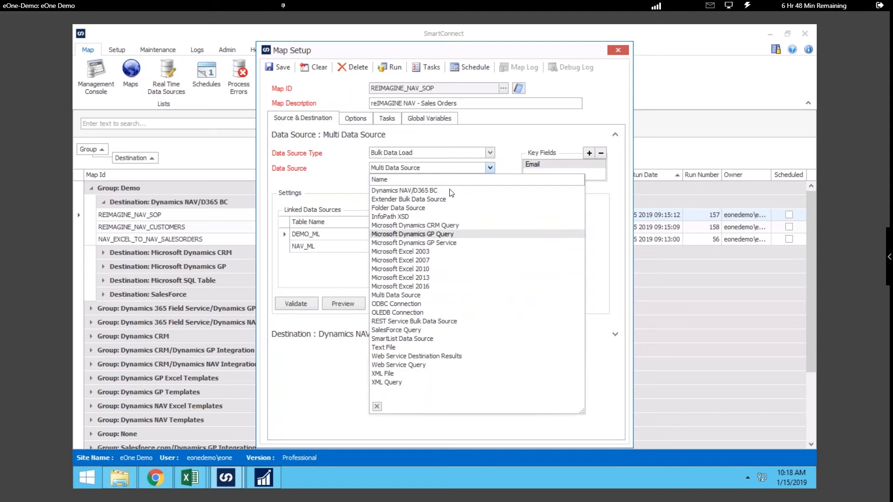
click(491, 168)
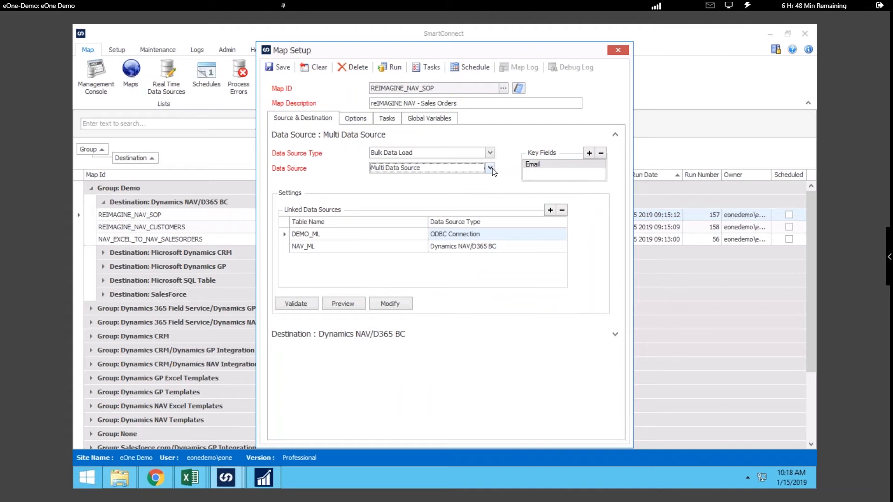
Step: Open the linked data source DEMO_ML to view its ODBC connection and query, and close it with saving
double_click(417, 237)
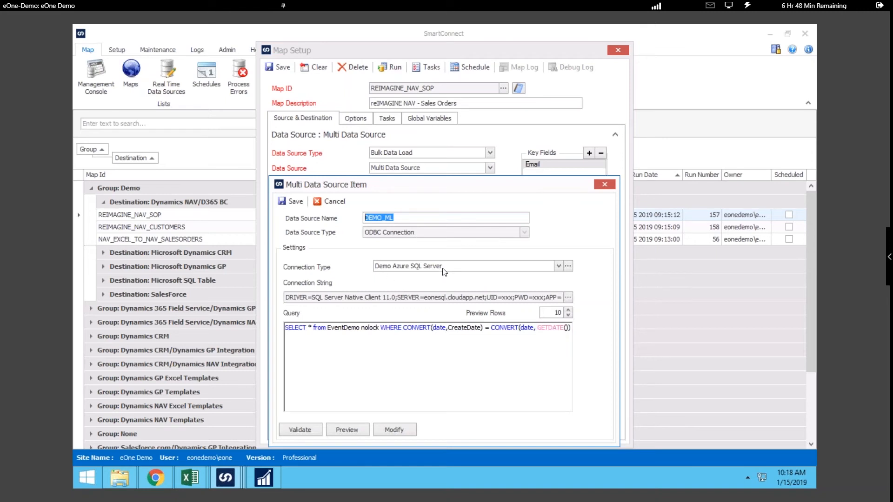
click(604, 185)
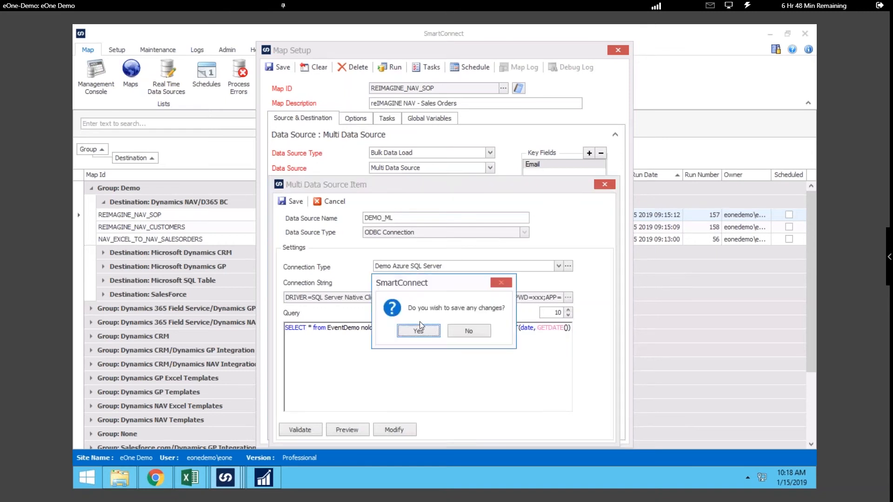
click(416, 328)
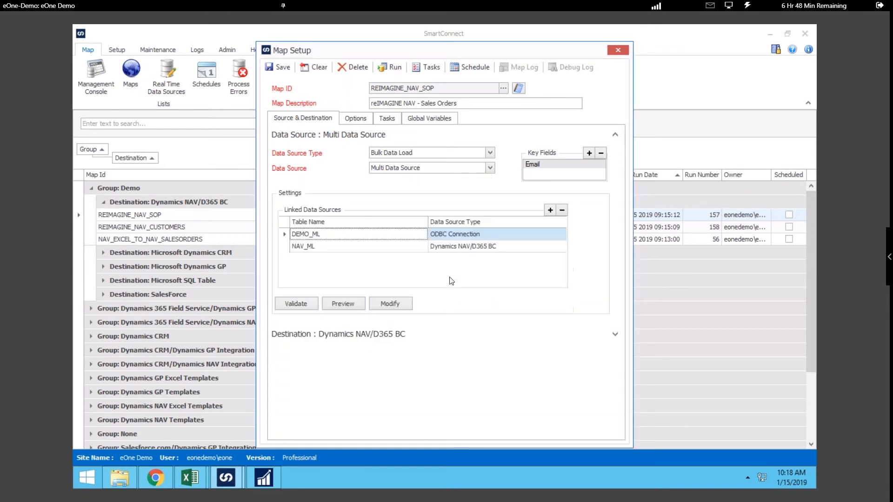
Step: View the settings of the linked data source NAV_ML and the query joining it to DEMO_ML, and close both
double_click(461, 247)
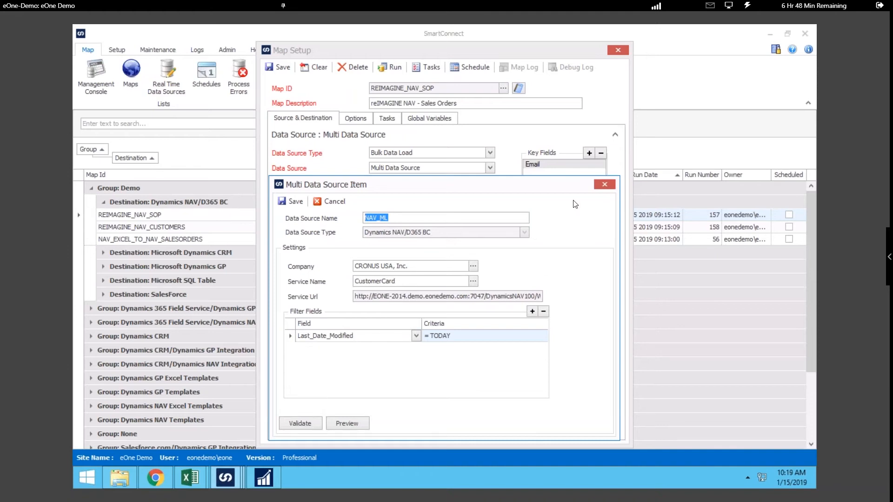
click(604, 185)
click(419, 329)
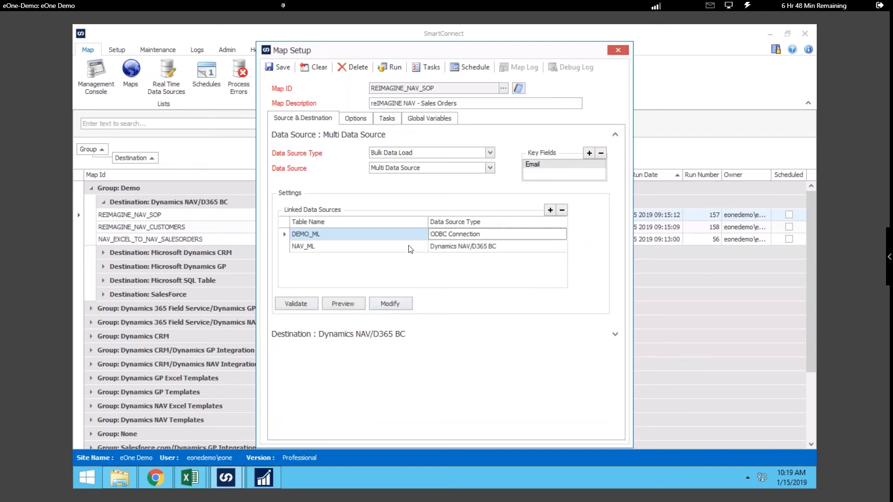
click(389, 303)
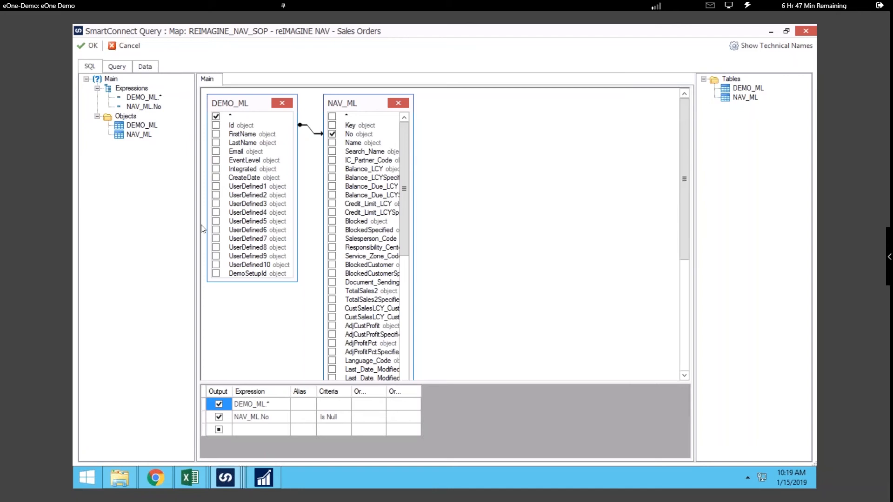
click(87, 46)
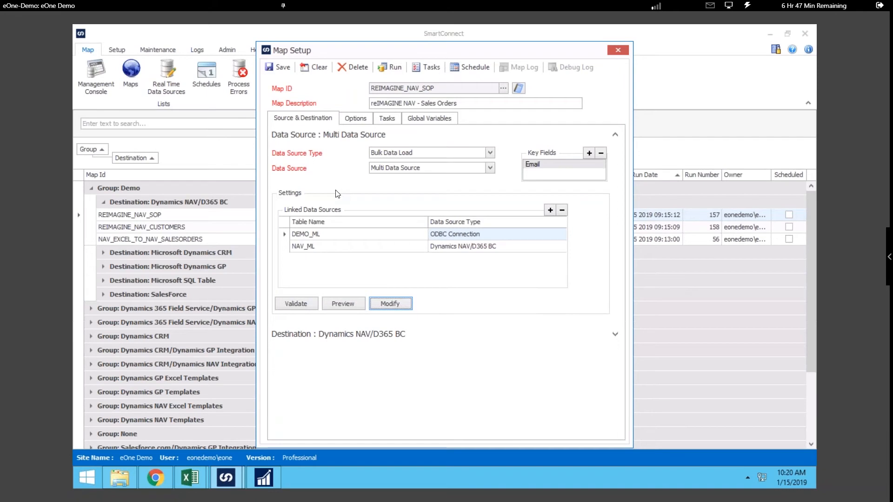
Step: Show the map's destination settings and review the full list of destination types, keeping Dynamics NAV/D365 BC
click(307, 135)
click(308, 154)
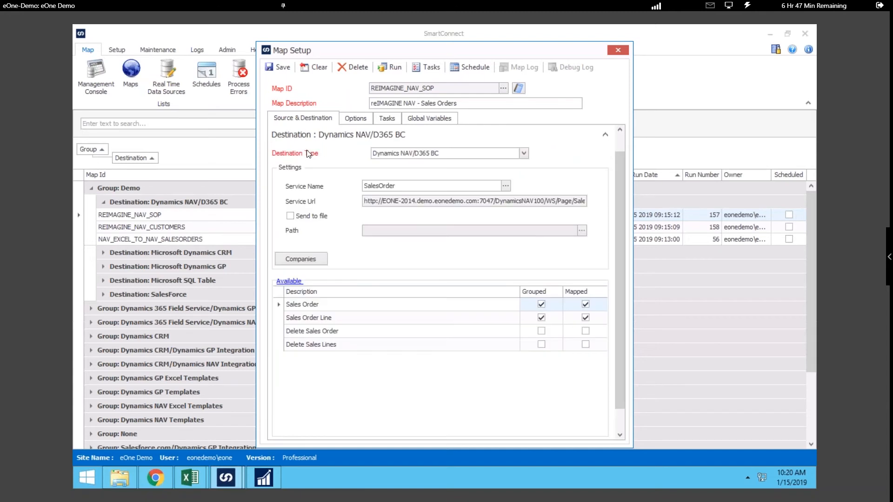
click(524, 154)
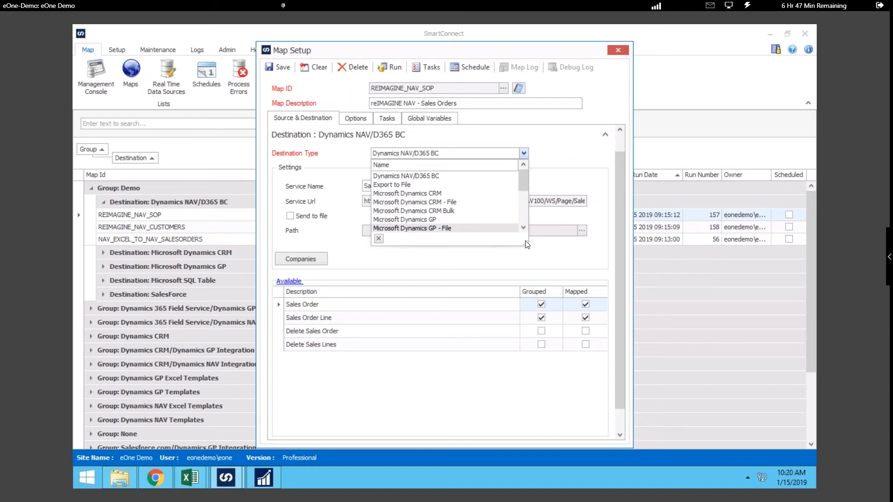
drag(528, 246, 573, 354)
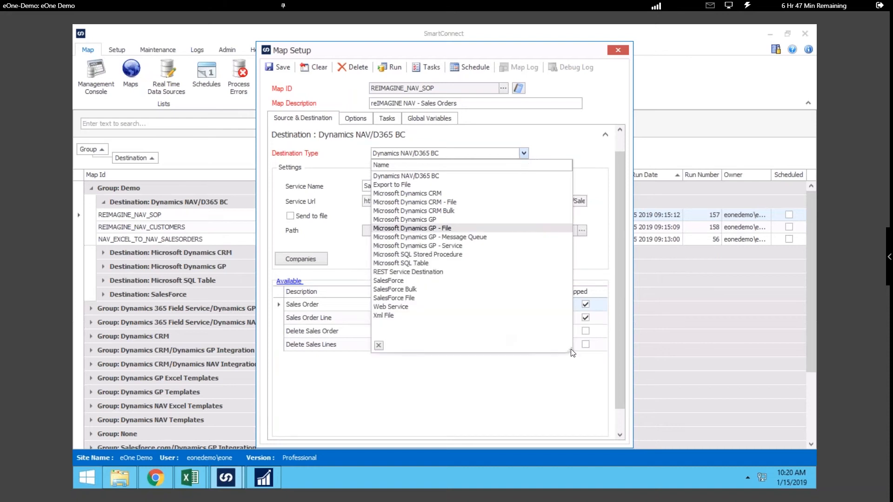
click(523, 154)
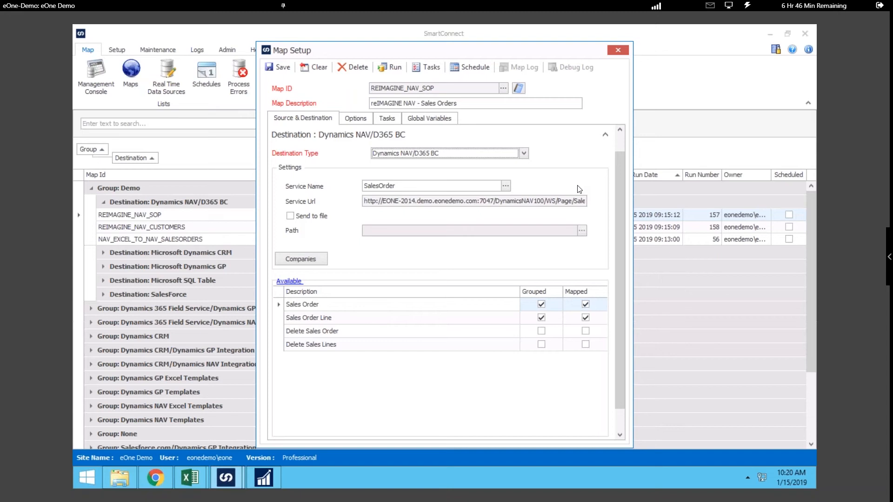
Step: Look through the available NAV web services for the destination and close the lookup without choosing another one
click(507, 187)
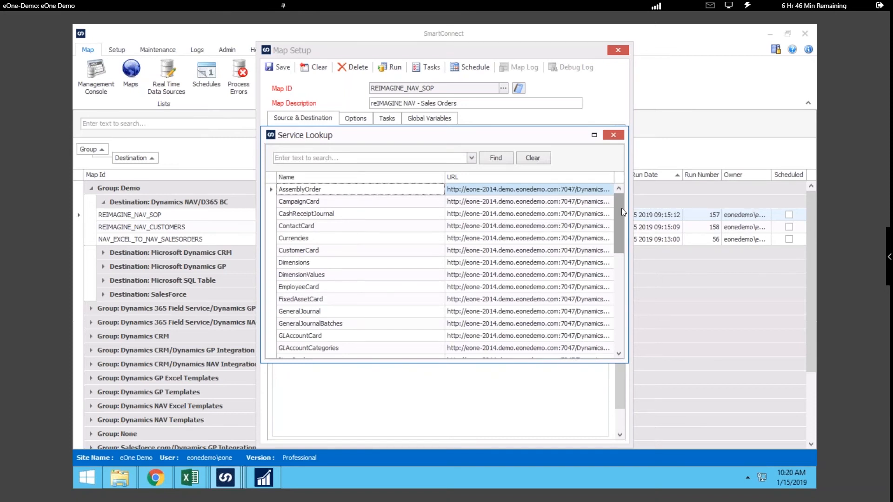
drag(621, 208, 618, 161)
click(613, 135)
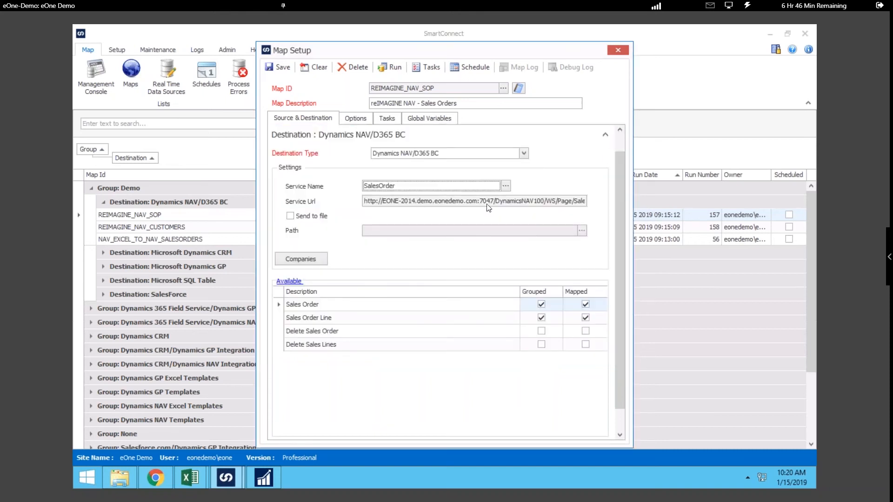
Step: Open the Sales Order Line mapping and sort its source columns by type
click(341, 321)
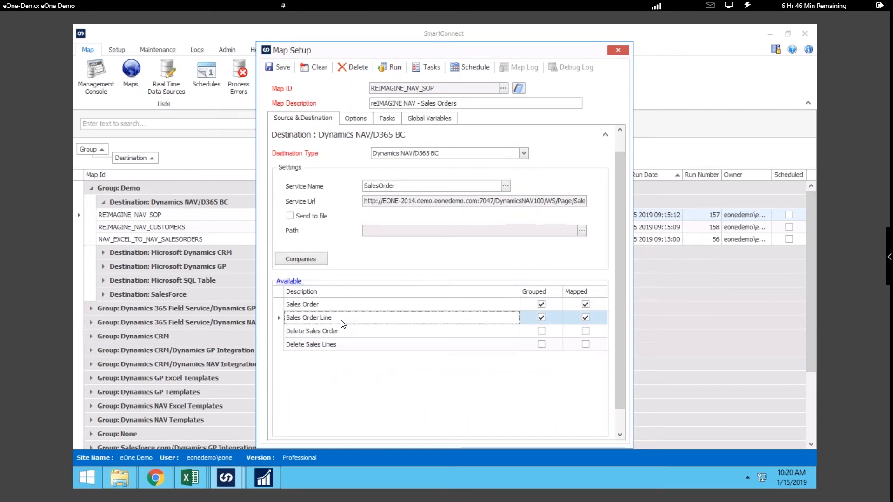
double_click(341, 321)
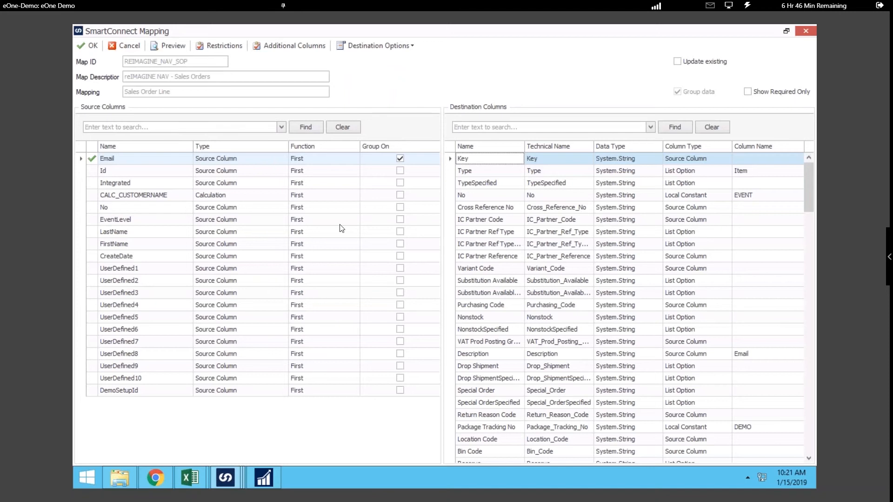
click(202, 147)
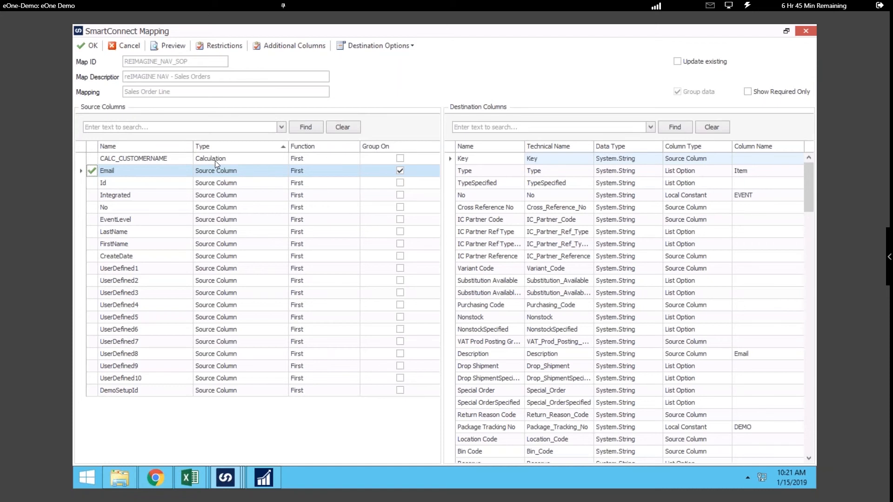
Step: Open the additional column CALC_CUSTOMERNAME for editing and delete the expression following return
click(273, 48)
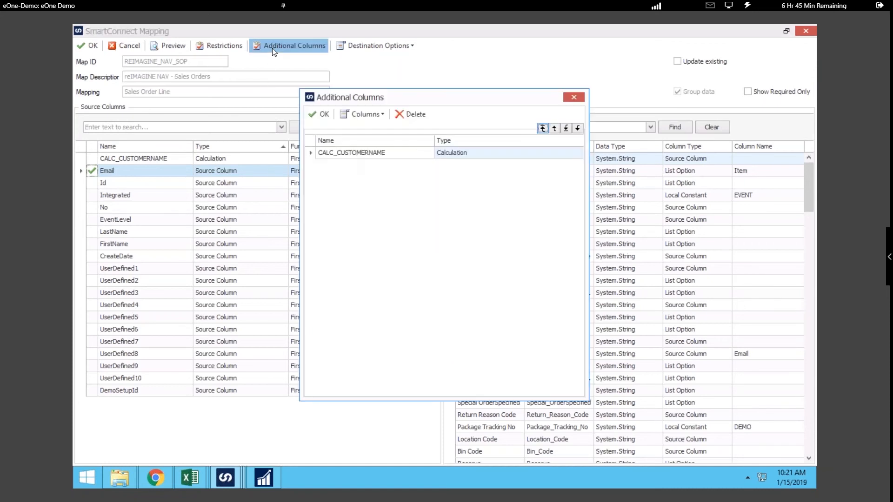
click(352, 157)
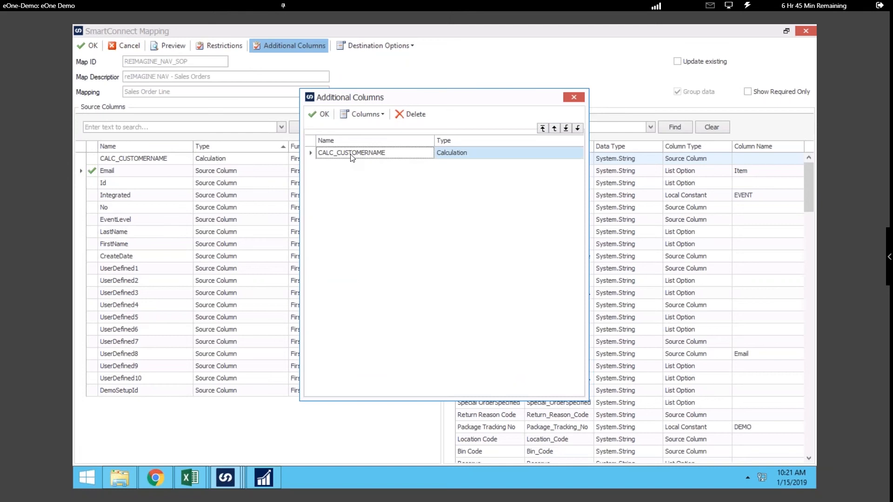
double_click(352, 157)
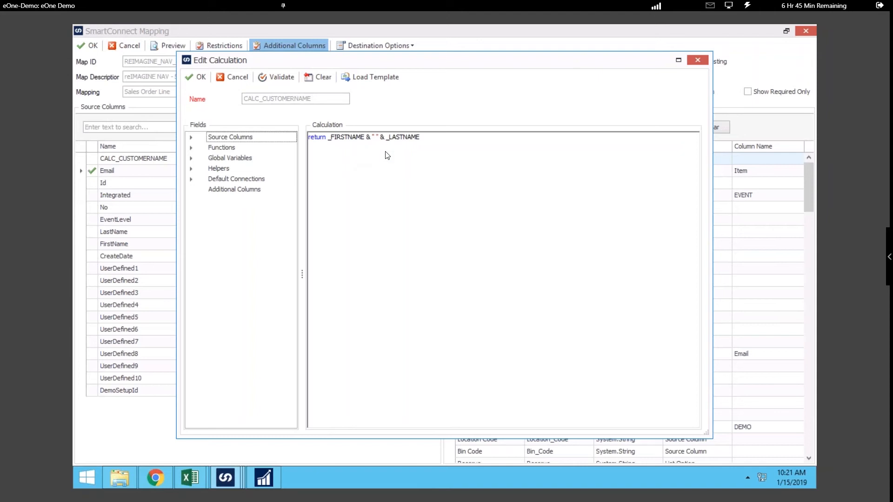
click(420, 139)
drag(421, 139, 343, 146)
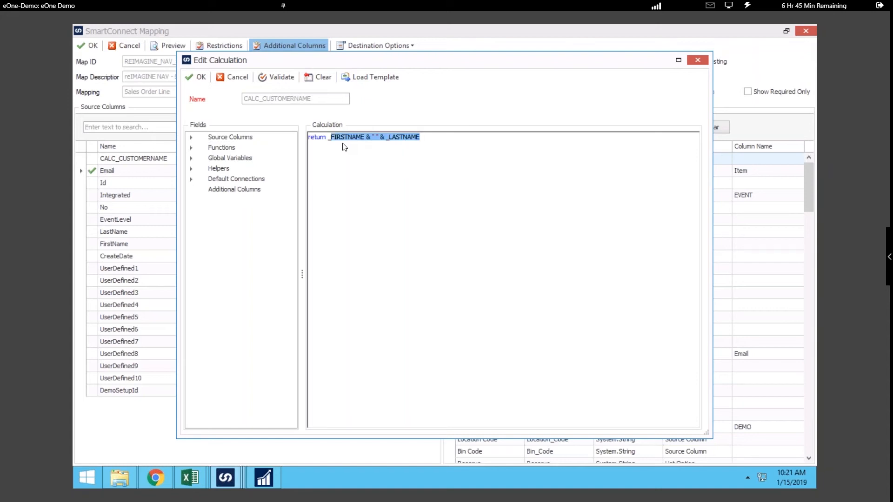
key(BackSpace)
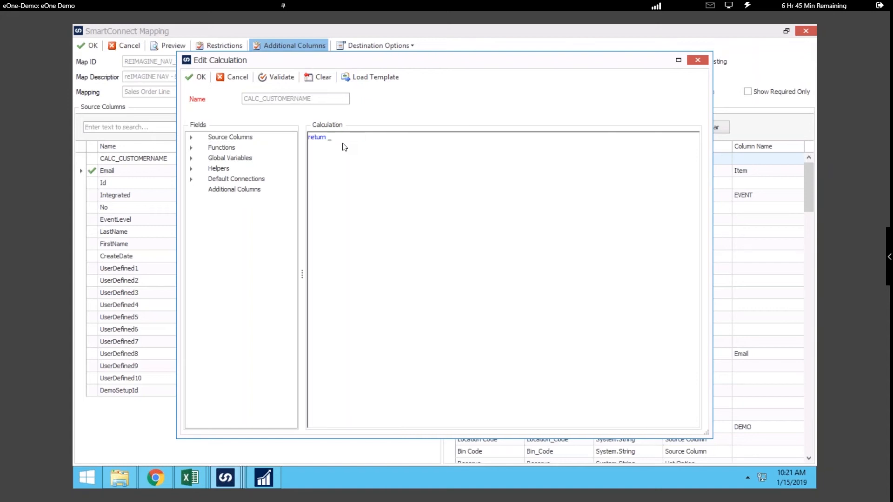
key(BackSpace)
Step: Insert the CONCATENATE2 function into the calculation with _FIRSTNAME as the first text and _LASTNAME as the second
click(190, 148)
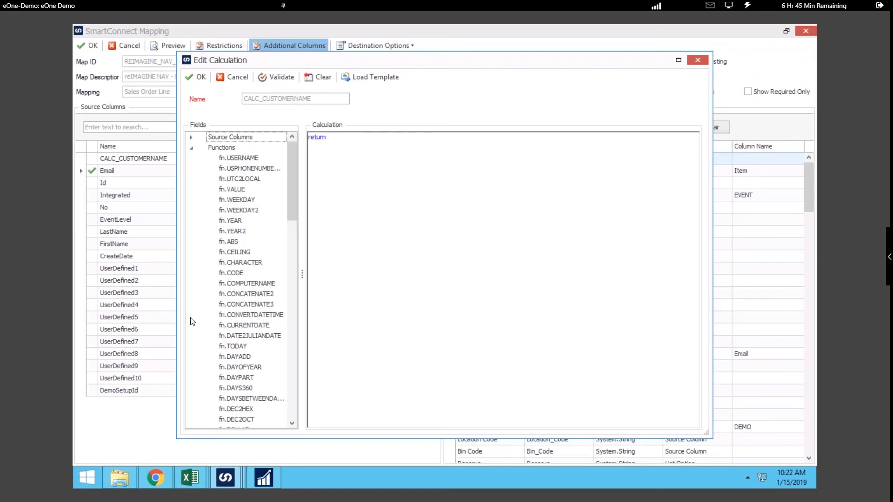
drag(238, 296, 347, 285)
click(513, 247)
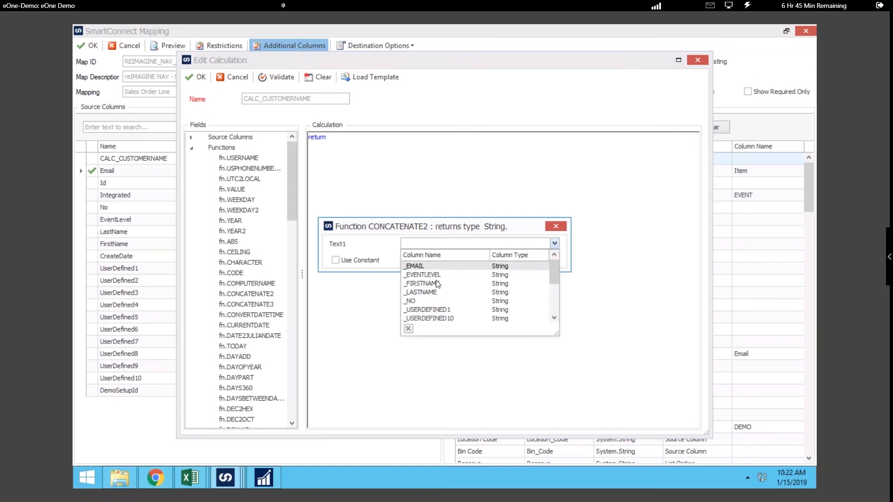
click(430, 285)
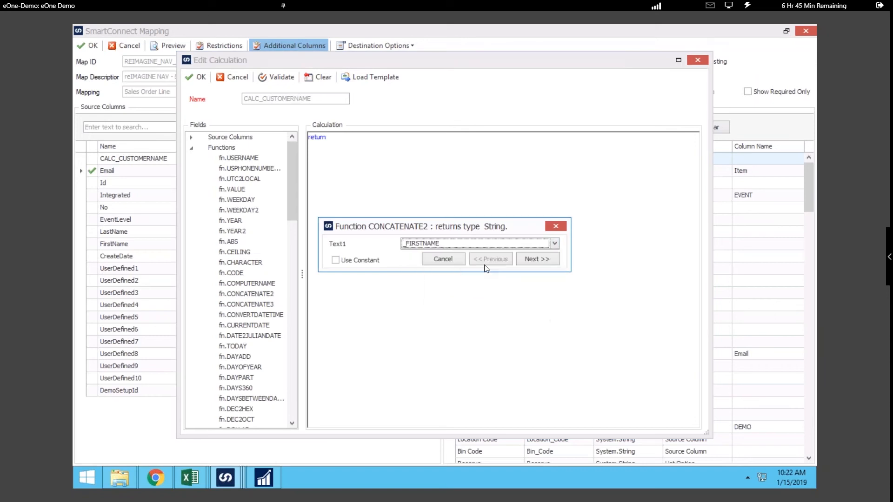
click(535, 260)
click(439, 244)
click(427, 293)
click(543, 259)
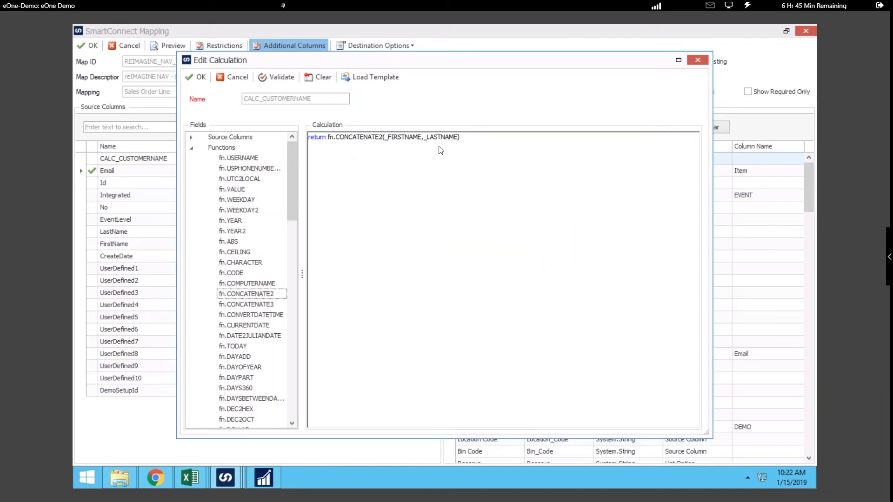
Step: Validate the CALC_CUSTOMERNAME calculation, accept it and close the additional columns
click(283, 77)
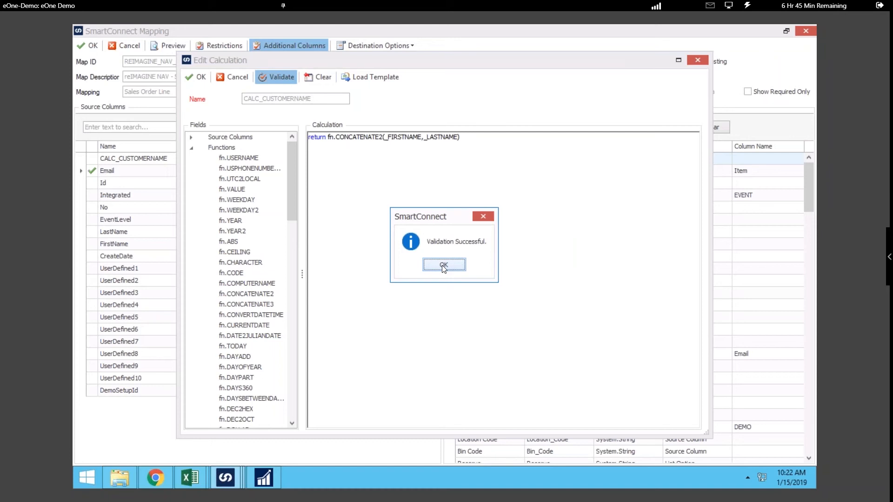
click(443, 264)
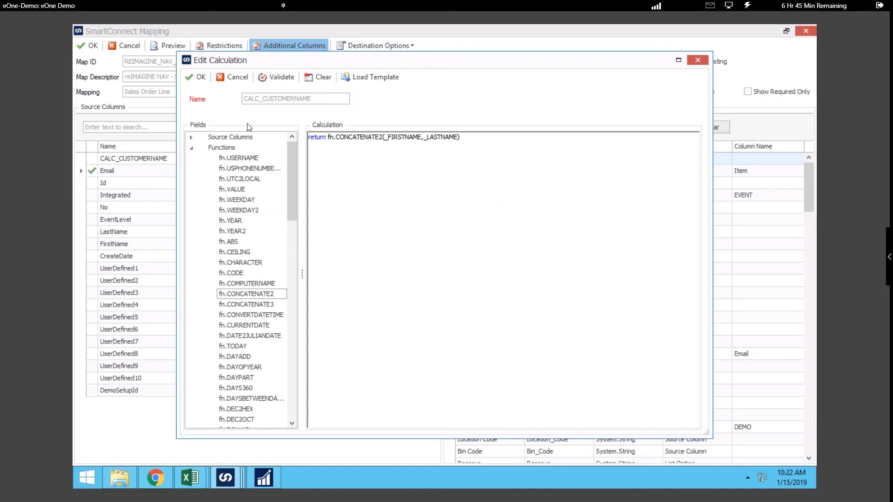
click(200, 79)
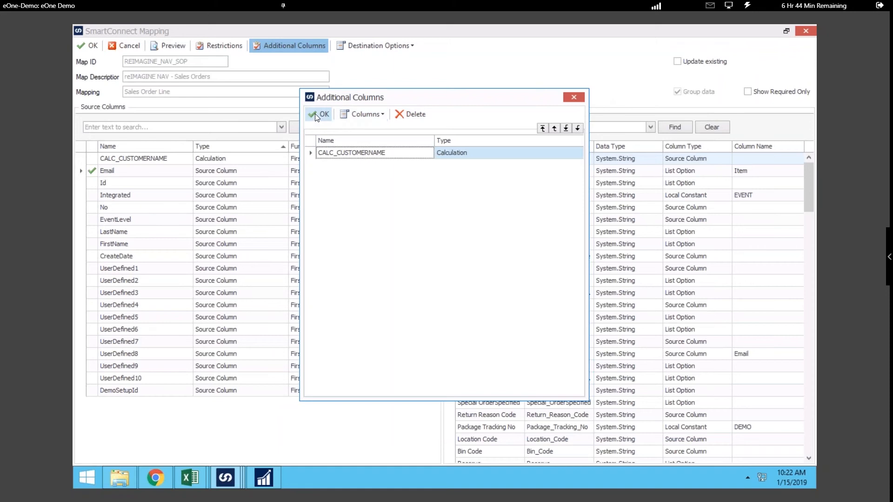
click(572, 98)
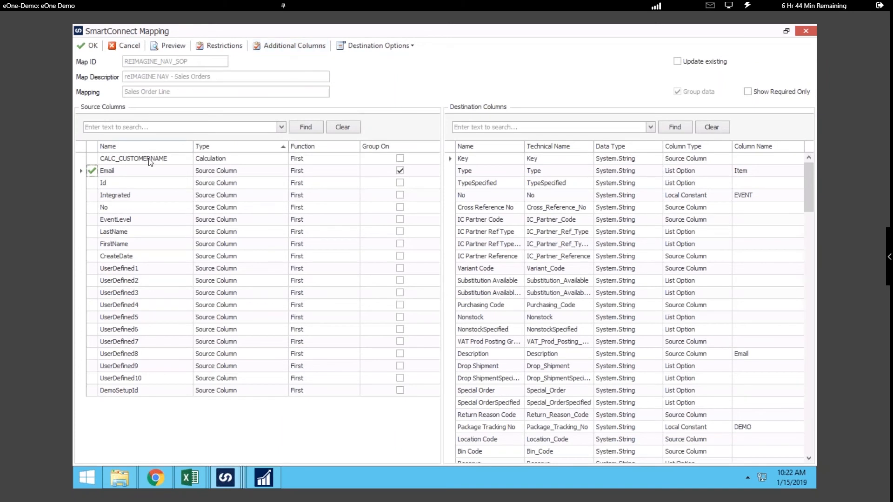
Step: Try Integrated and Email as source columns for the destination field Cross Reference No, and clear that mapping
click(116, 199)
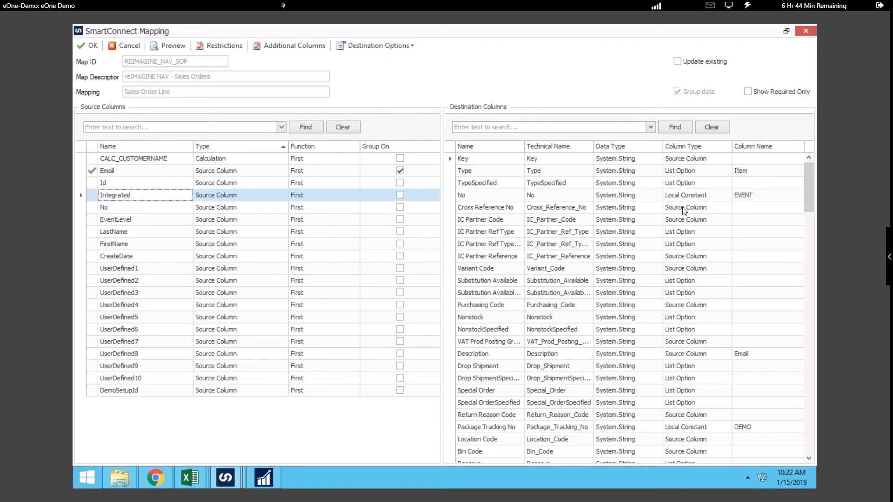
double_click(736, 210)
click(795, 210)
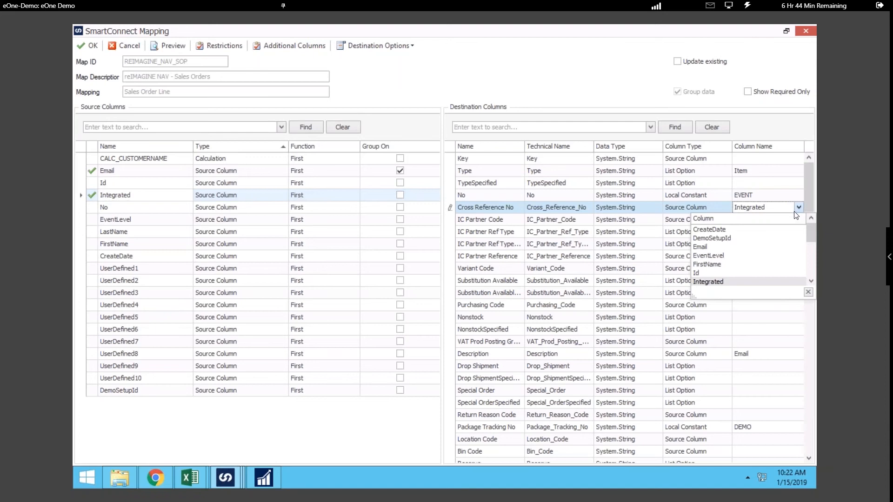
click(721, 248)
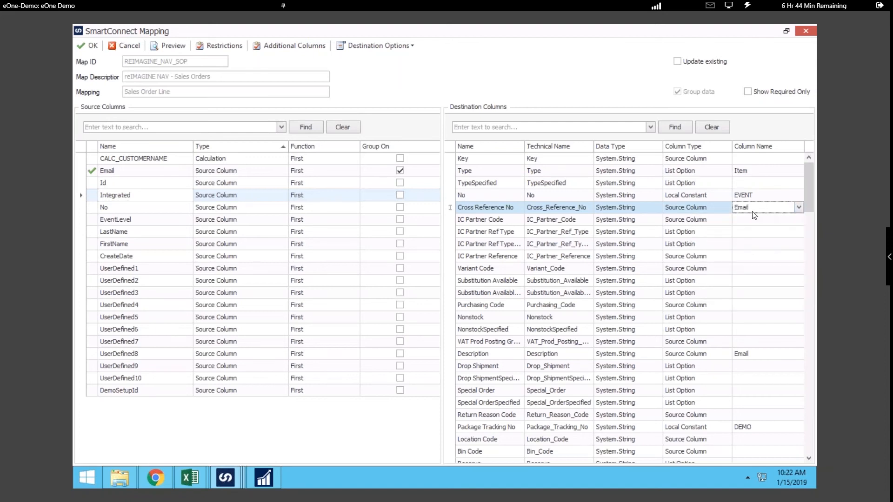
click(785, 210)
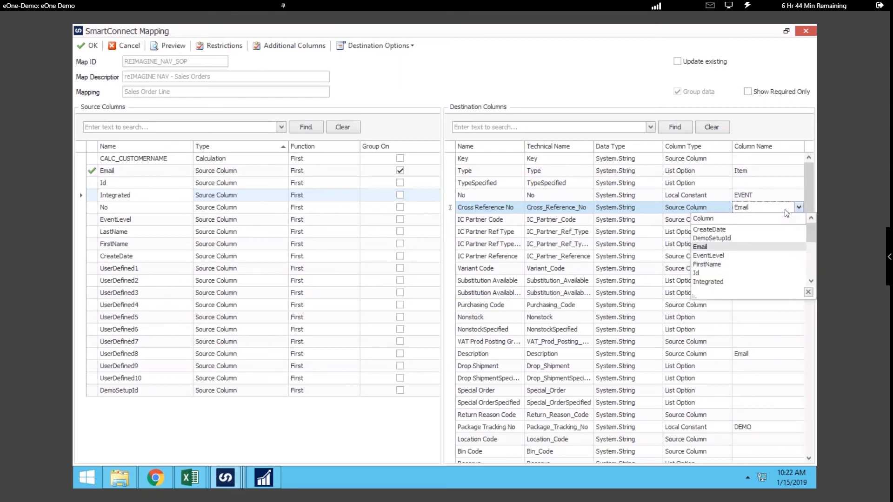
key(Delete)
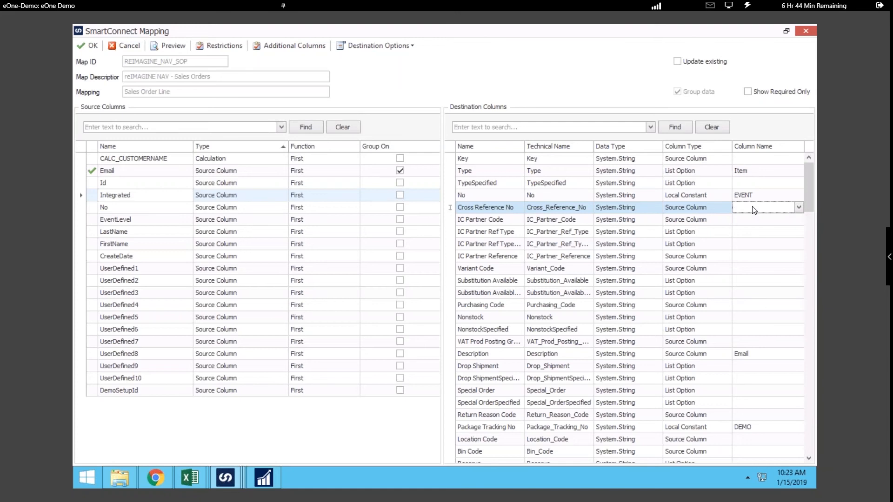
Step: Accept the Sales Order Line mapping and review the task types available to run before the document, without adding one
click(92, 46)
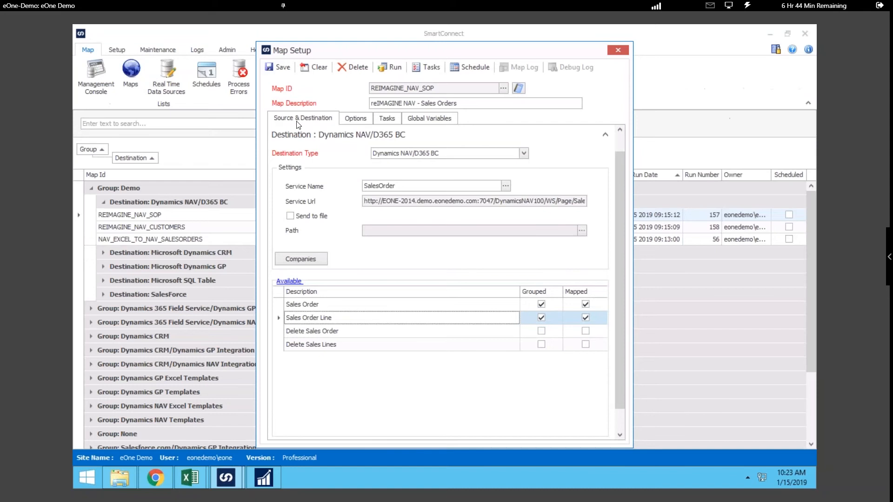
click(386, 119)
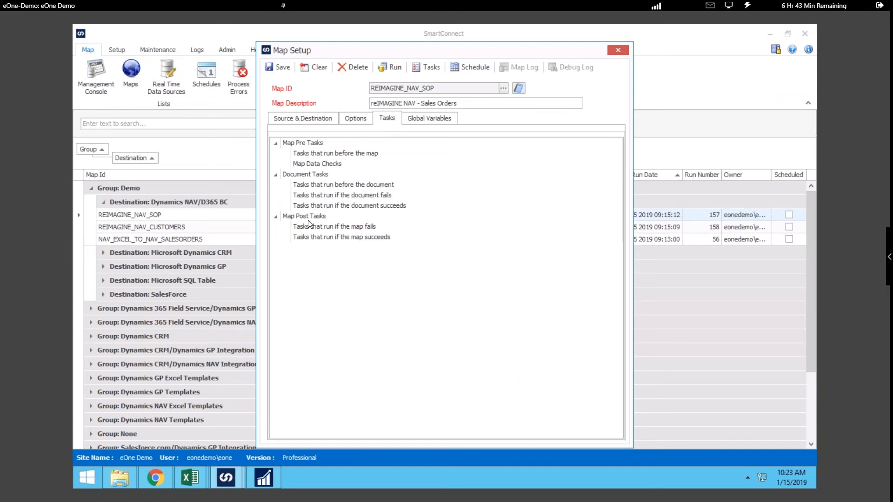
right_click(366, 188)
mouse_move(387, 192)
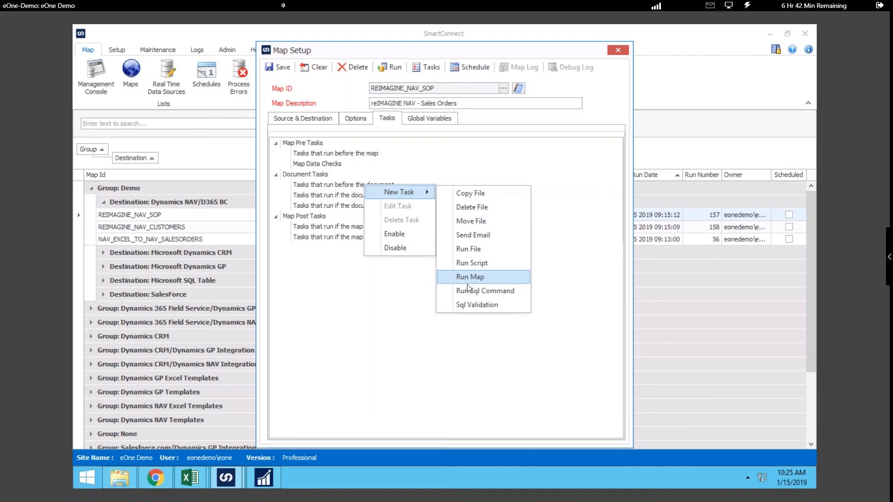
click(373, 292)
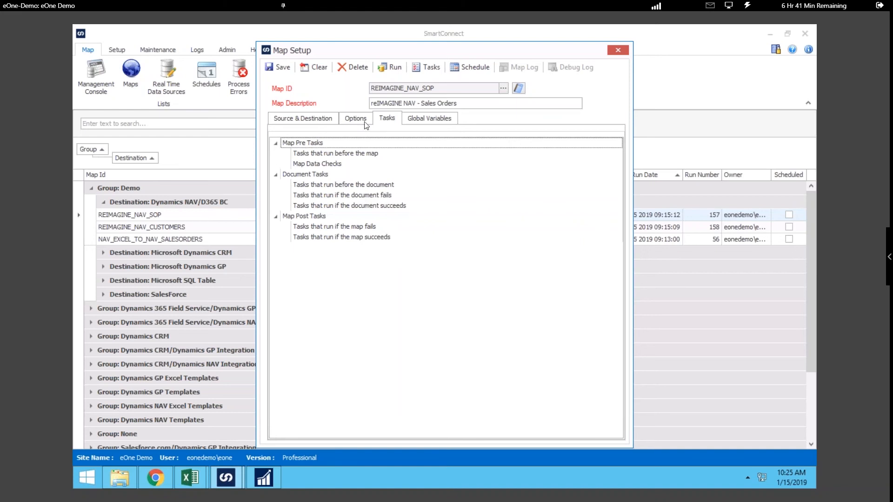
Step: Schedule the REIMAGINE_NAV_SOP map as an active daily task every 1 day at 8:00:00 AM, save the schedule and map, and close the setup
click(465, 69)
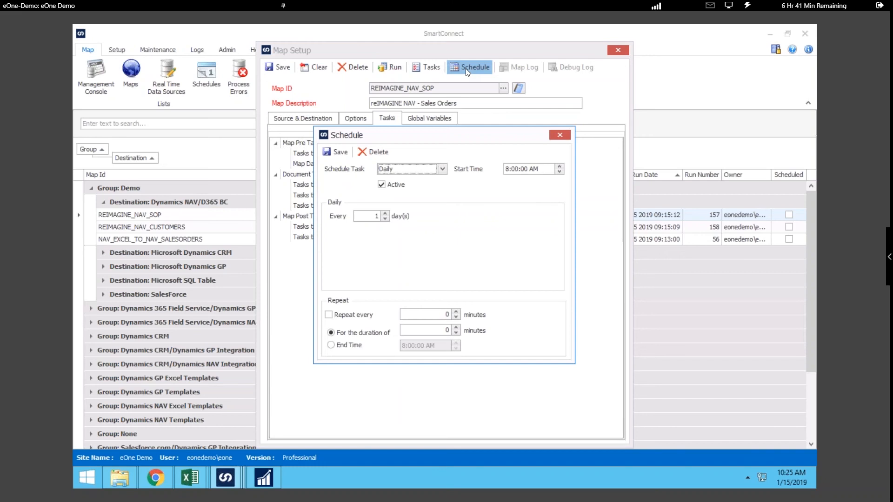
click(443, 169)
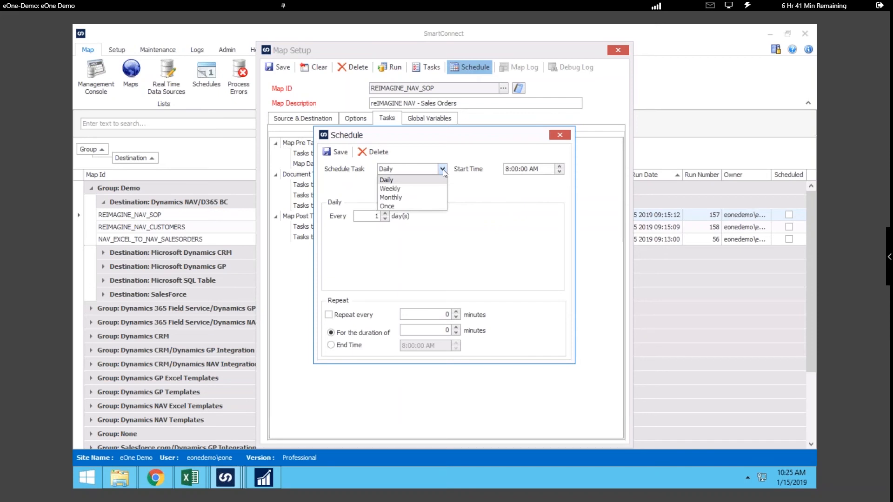
click(443, 169)
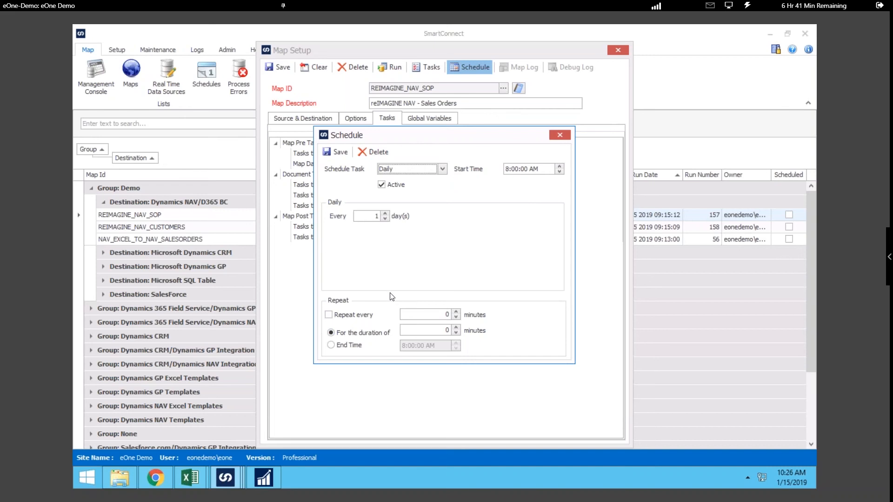
click(338, 152)
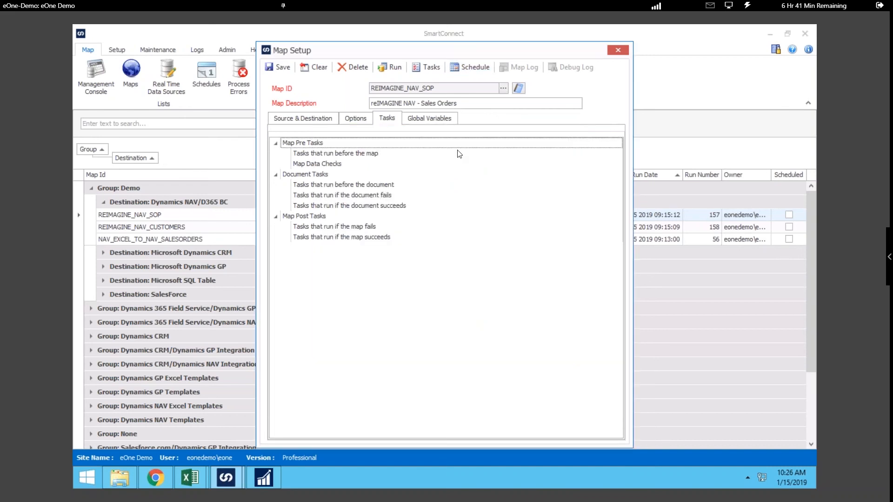
click(276, 68)
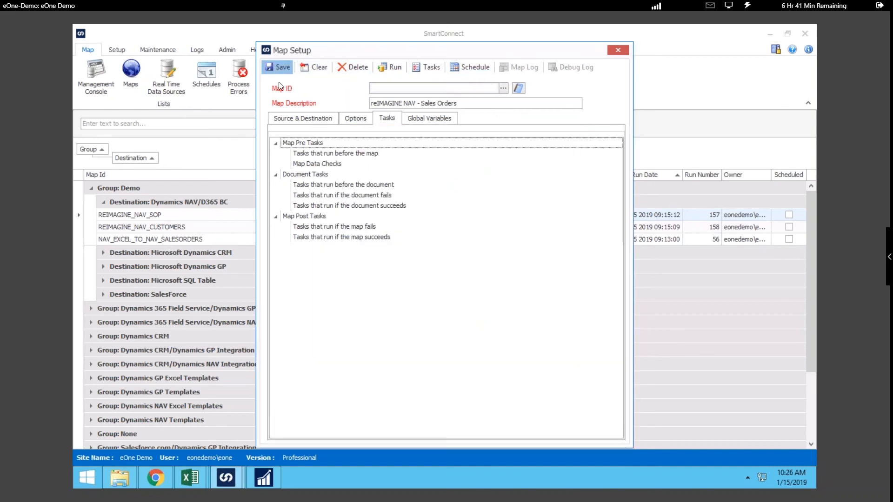
click(615, 49)
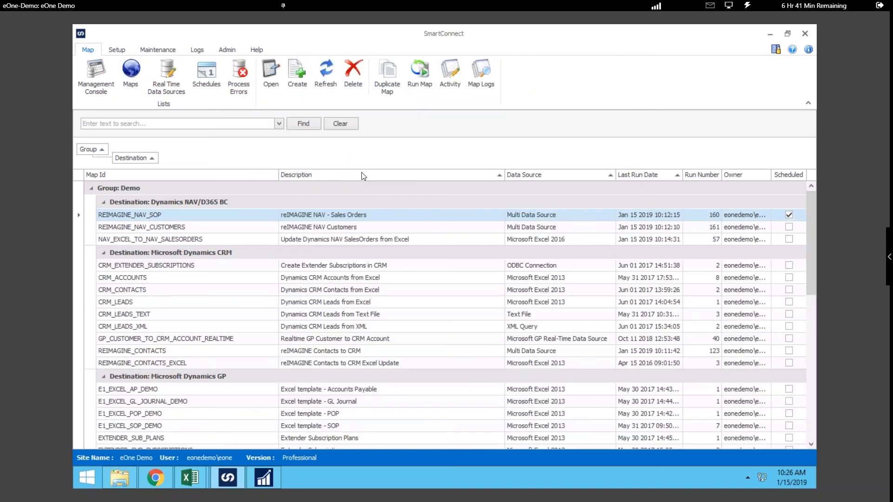
Step: Open the process errors for run number 146 of the FIELDSERVICE_CRM_TO_GP_ACCOUNTS_ONGOING map
click(238, 82)
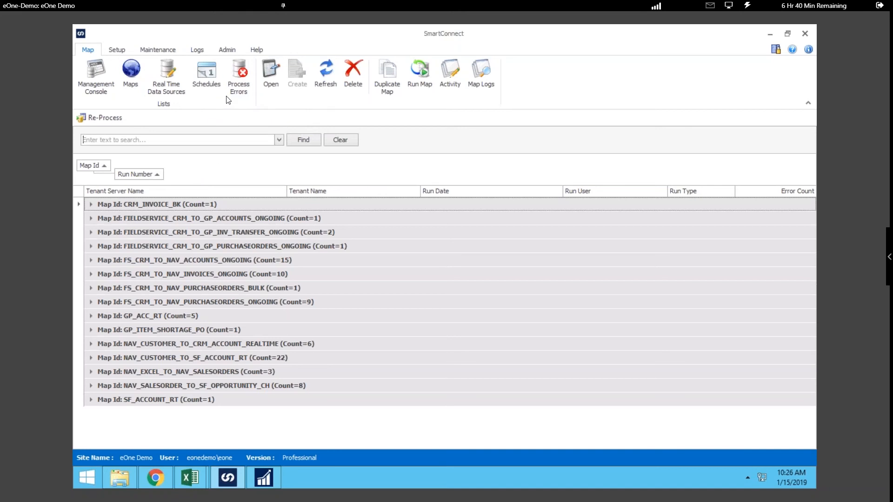
click(91, 218)
double_click(115, 244)
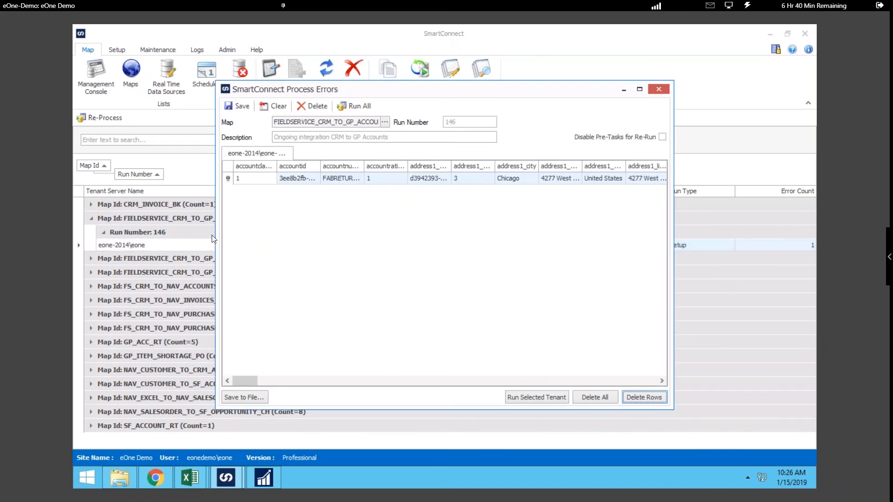
Step: Try changing the failed record's account rating to 1321354, and close the process errors without saving the change
mouse_move(229, 179)
click(372, 180)
text(221354)
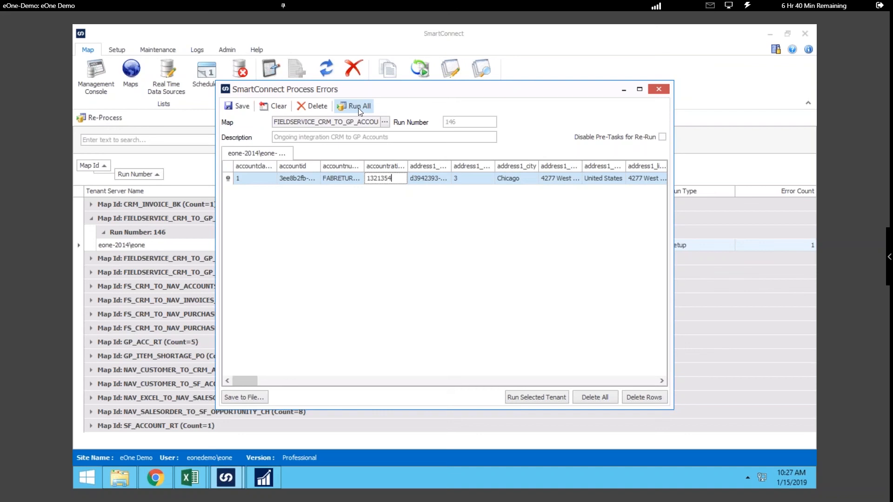
click(658, 90)
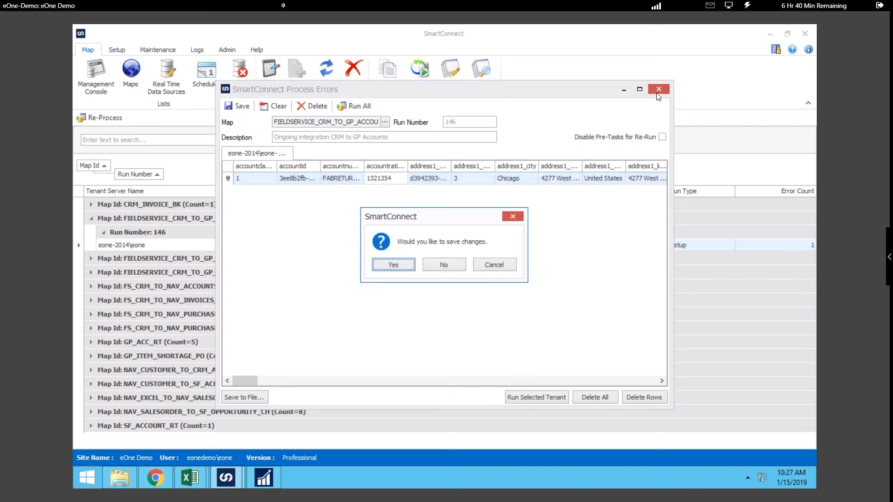
click(454, 263)
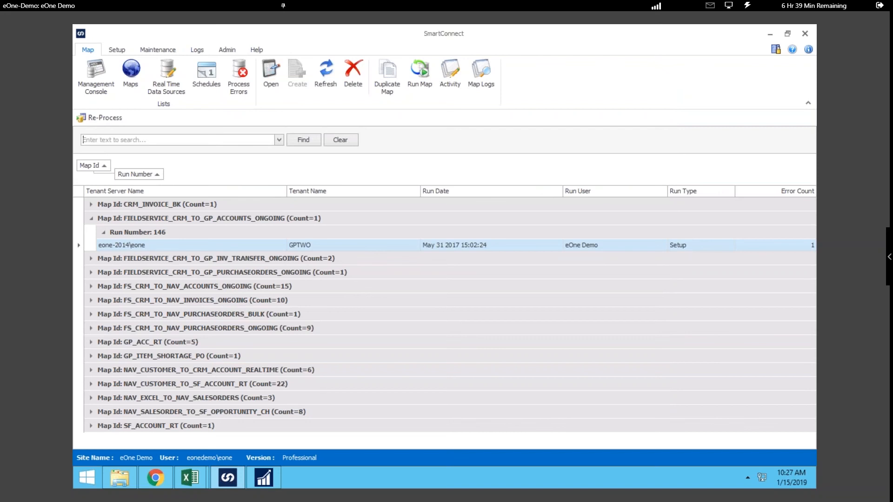
Step: Take the remote demo session out of full screen and dismiss the full-screen dialog
key(alt)
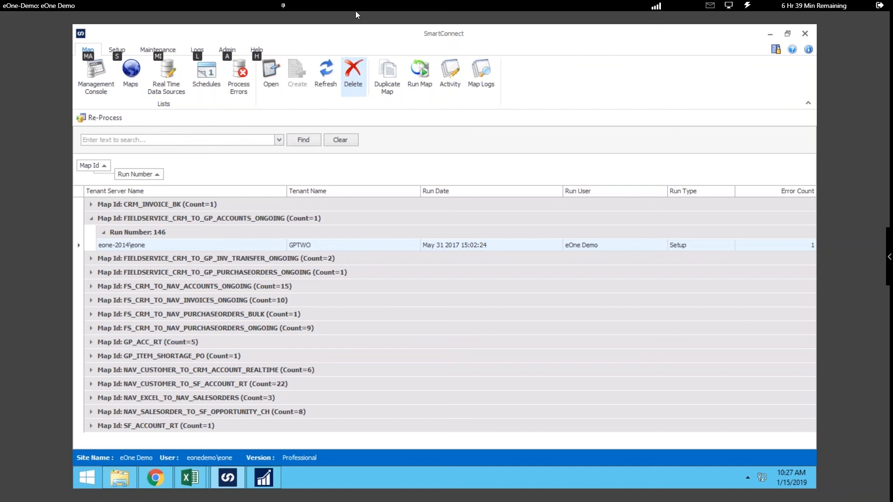
click(728, 6)
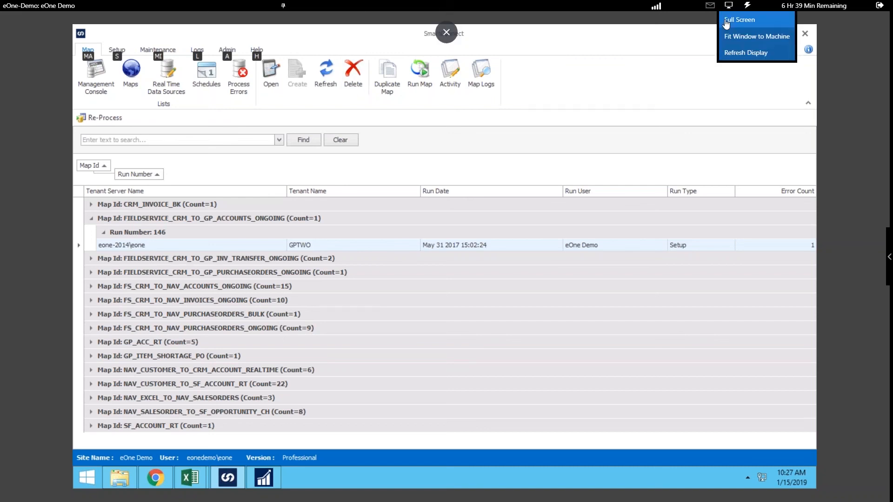
click(738, 17)
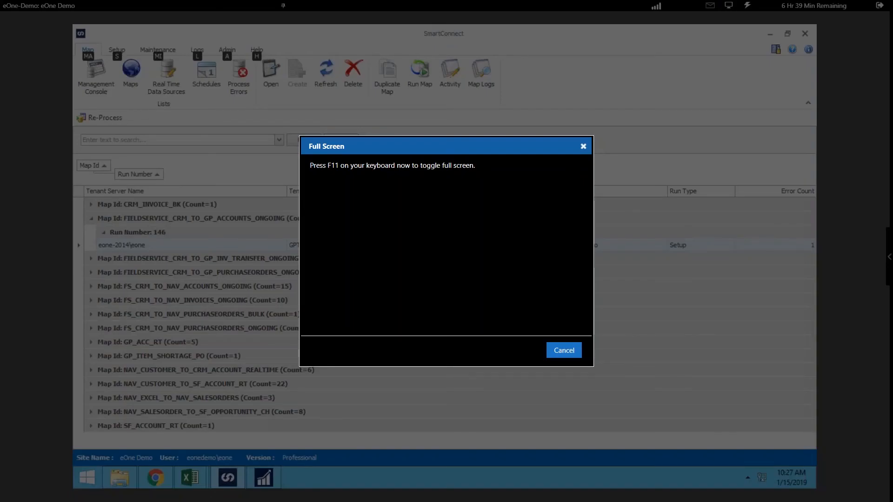
key(F11)
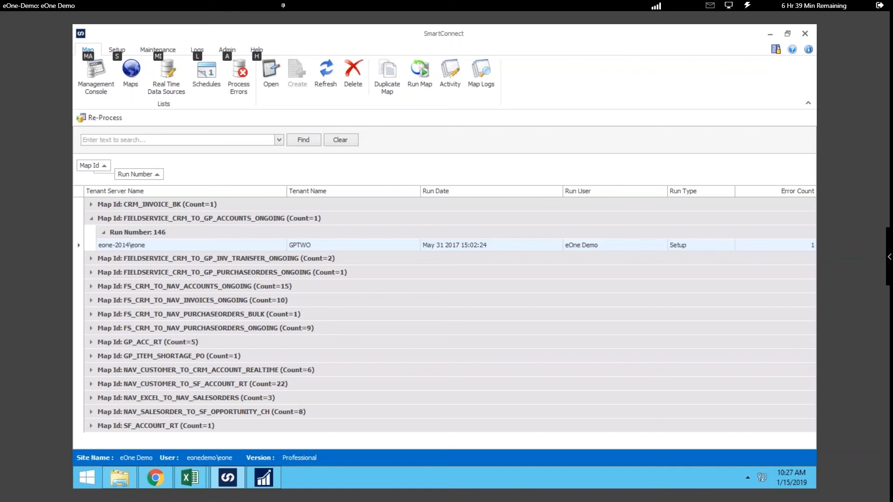
click(735, 10)
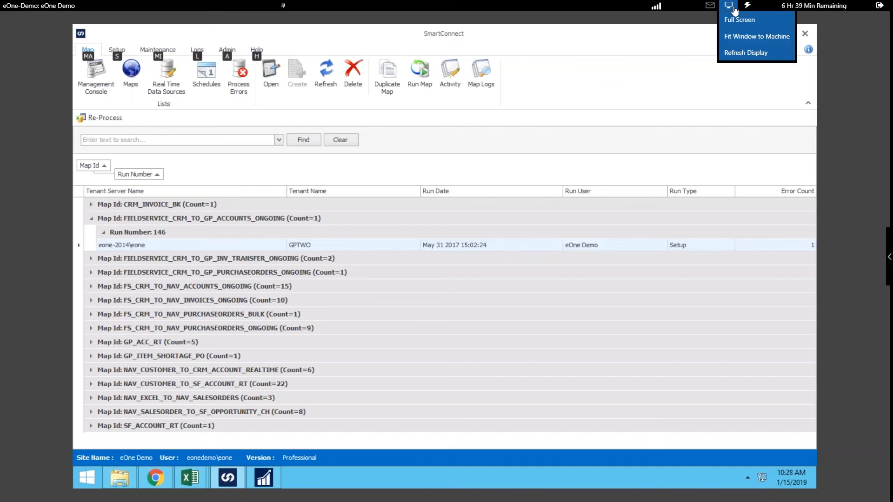
click(740, 19)
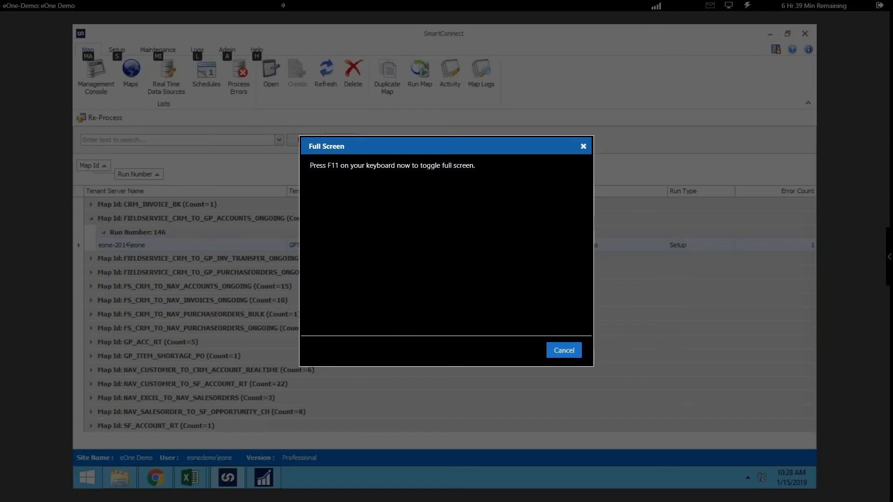
key(F11)
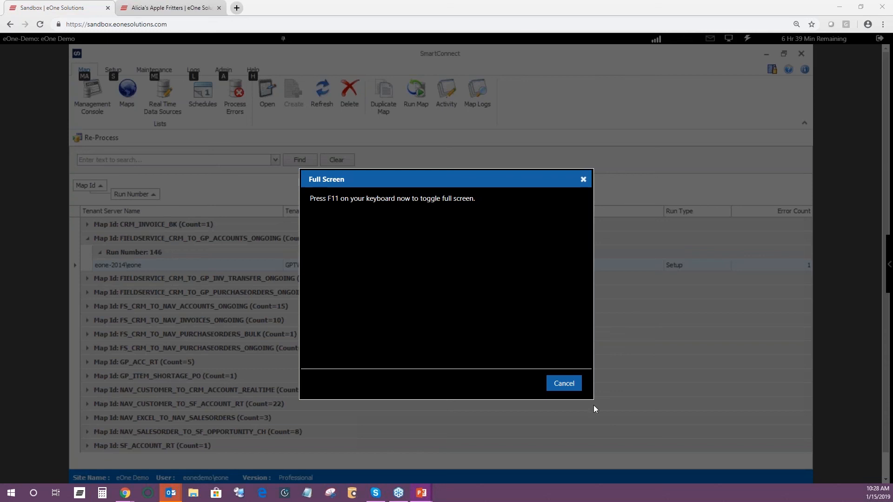
click(583, 179)
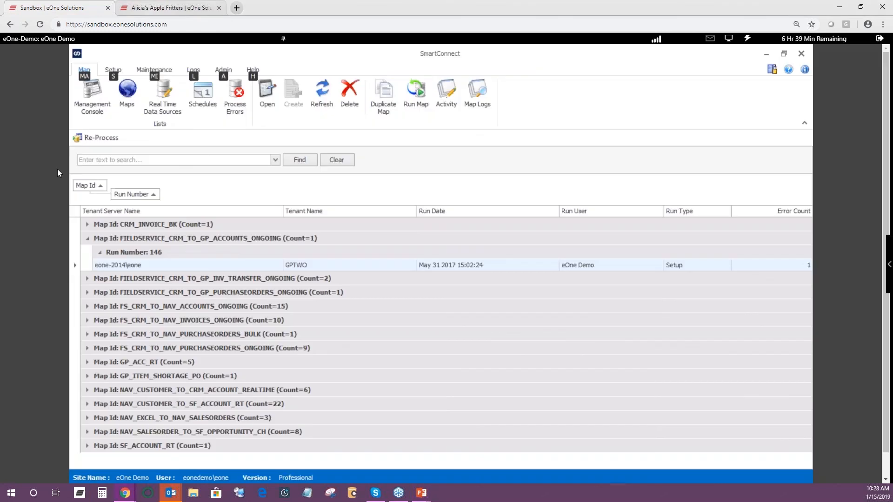